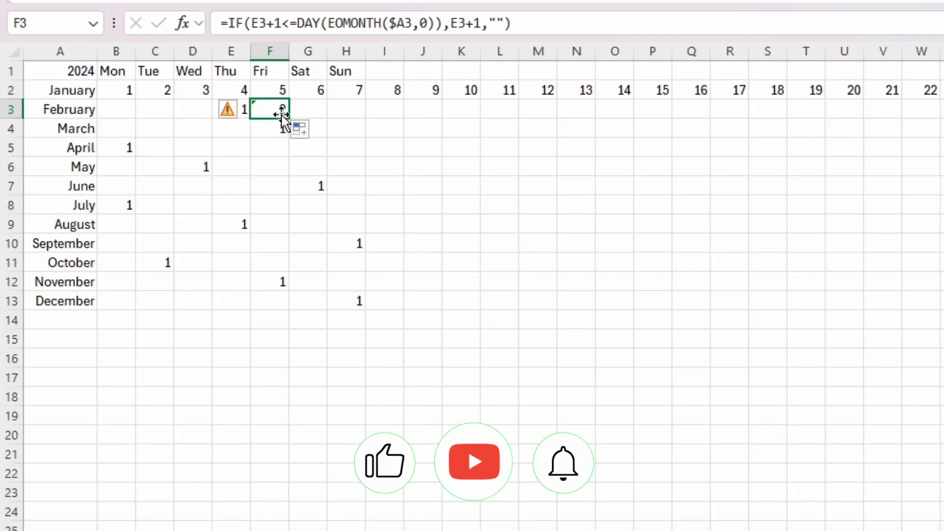
Step: Fill the day-number formulas from F3 right to I3, then across and down through W13
left_click(392, 109)
left_click_drag(289, 118, 403, 309)
left_click_drag(403, 310, 937, 307)
key("Down")
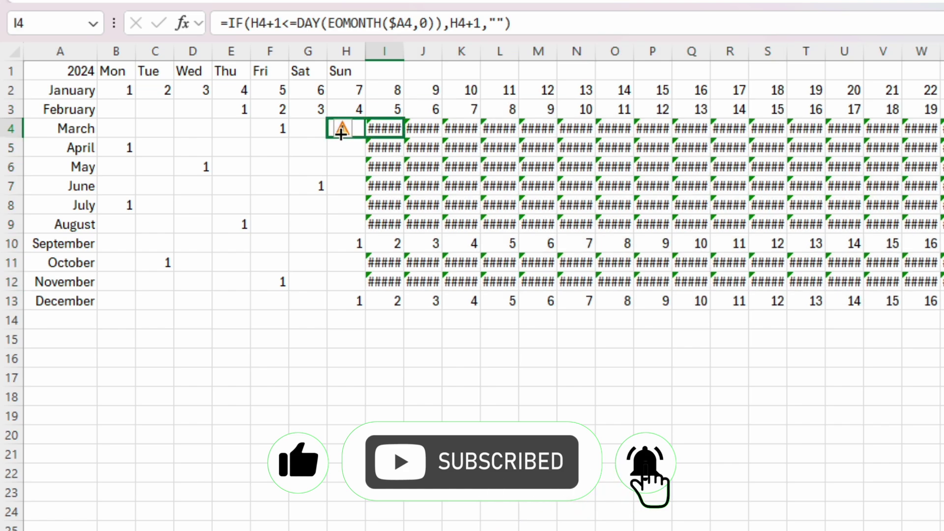
key("Down")
key("Right")
key("Down")
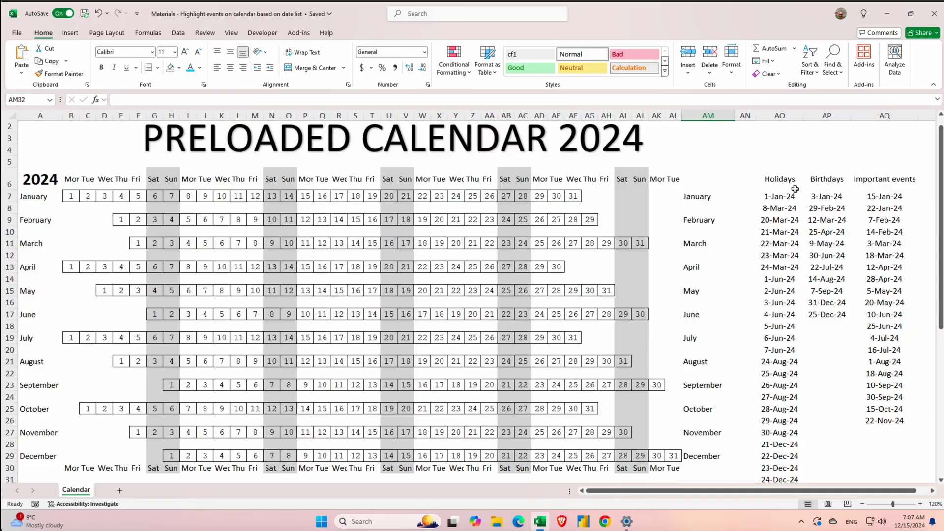
Step: Fill the Holidays header light blue, Birthdays yellow and Important events red
key("Right")
key("Right")
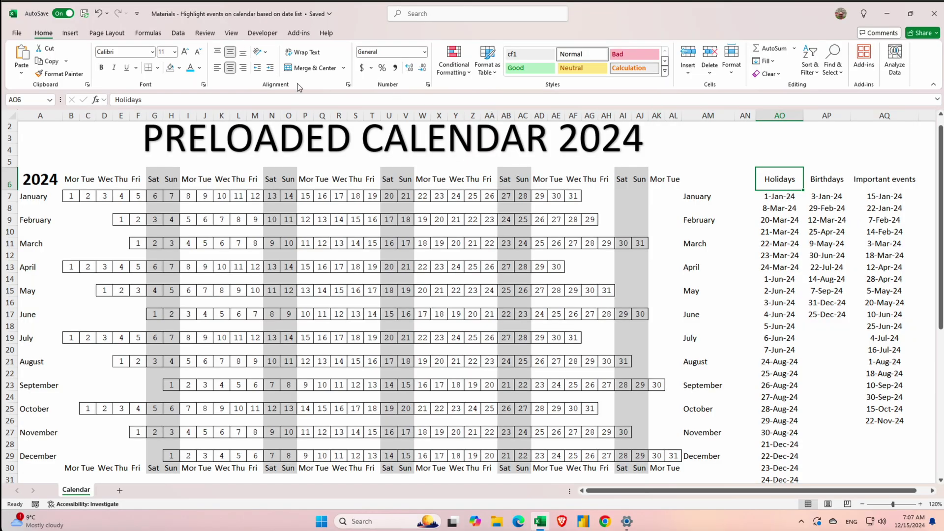
left_click(179, 68)
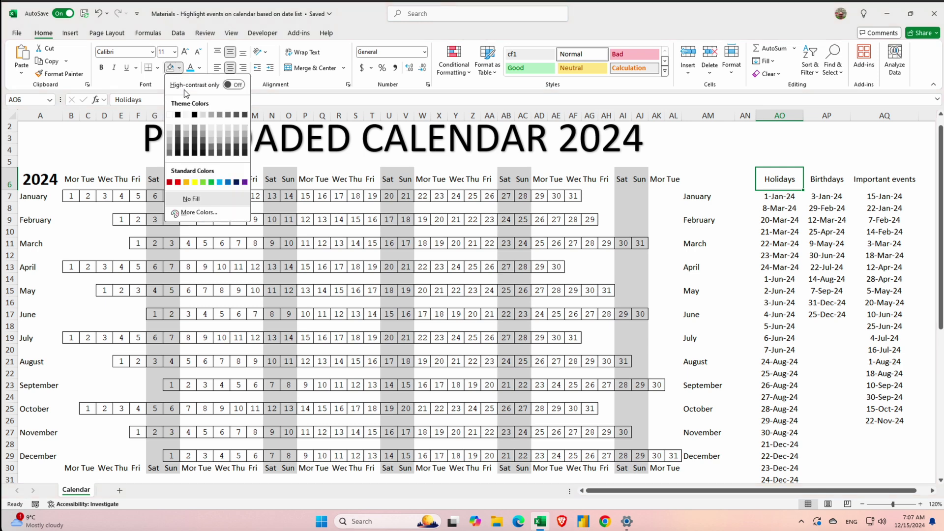
left_click(220, 182)
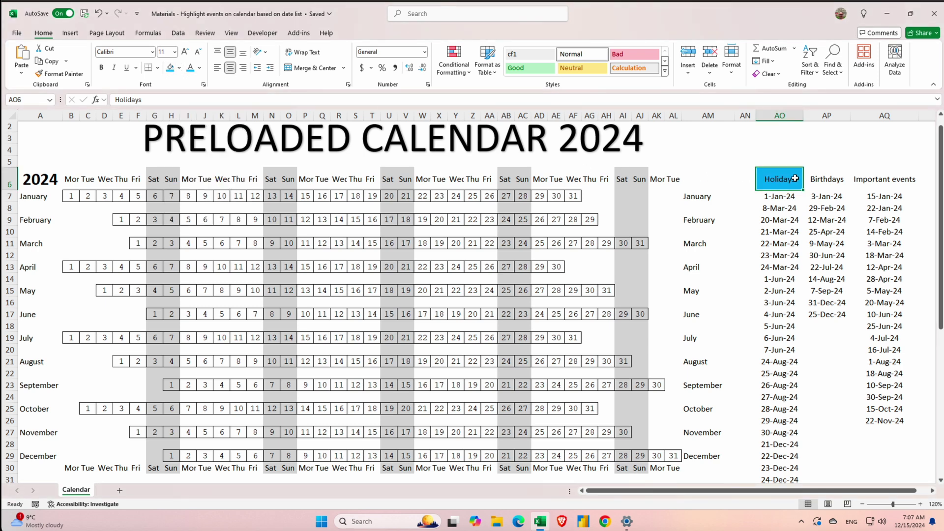
left_click(831, 178)
left_click(180, 68)
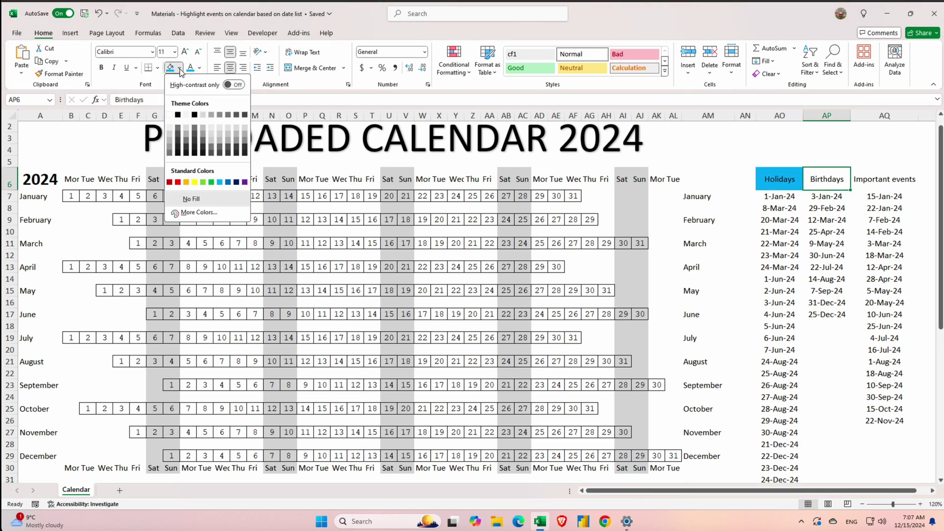
left_click(194, 182)
left_click(877, 177)
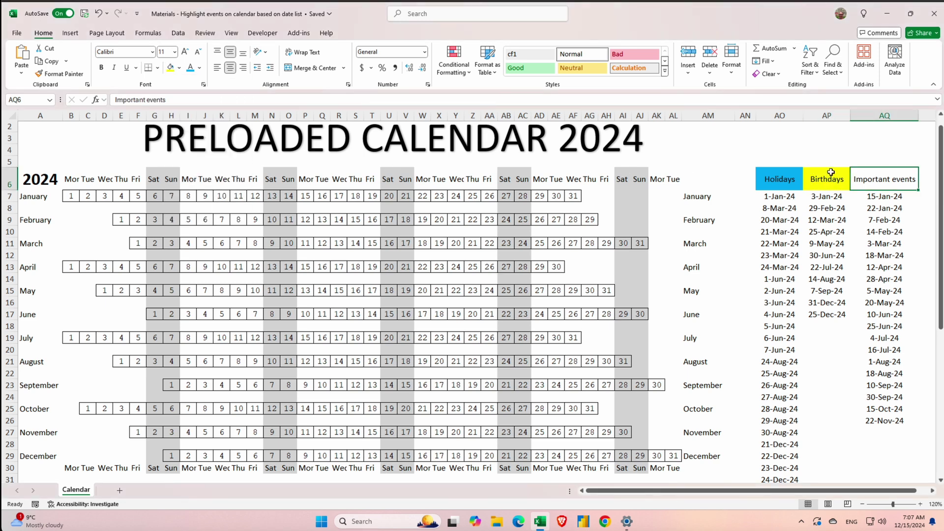
left_click(179, 68)
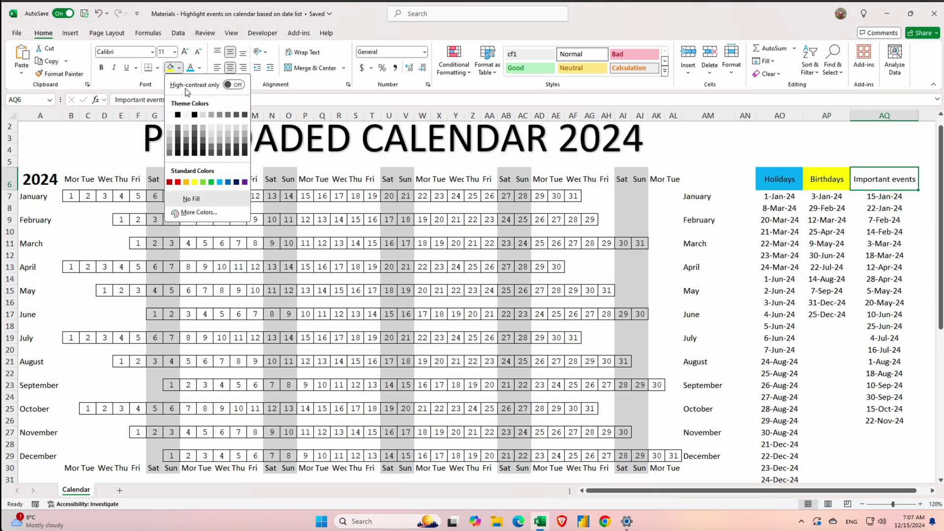
left_click(178, 182)
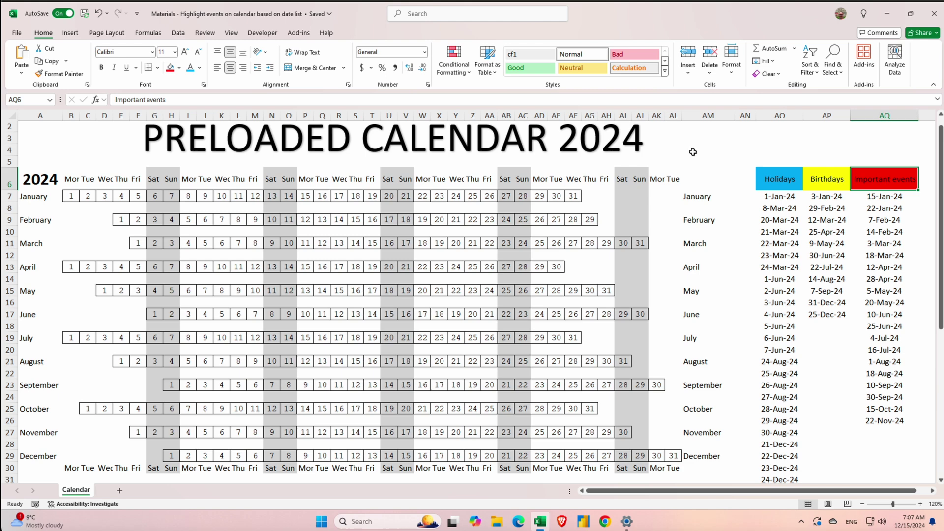
Step: Label the headers Priority 1 (Important events), Priority 2 (Birthdays) and Priority 3 (Holidays)
left_click(878, 161)
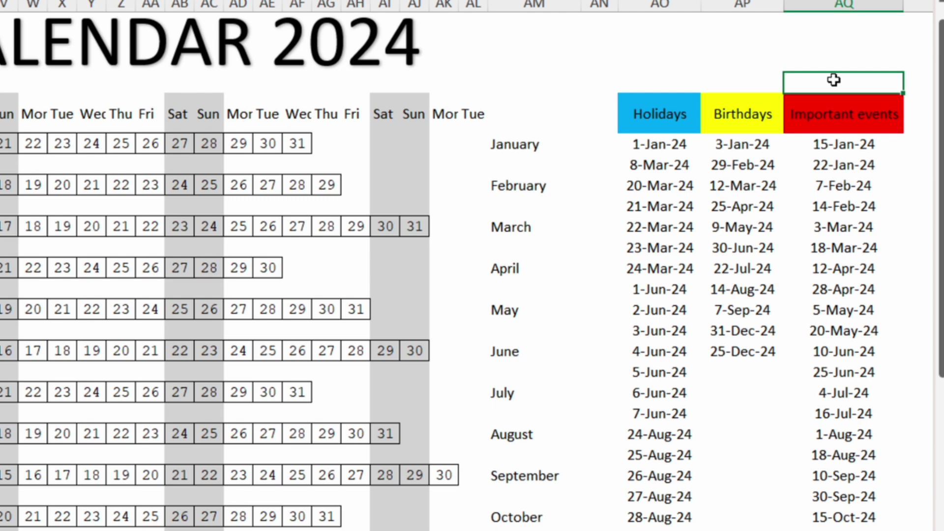
type("Priority 1")
key("Return")
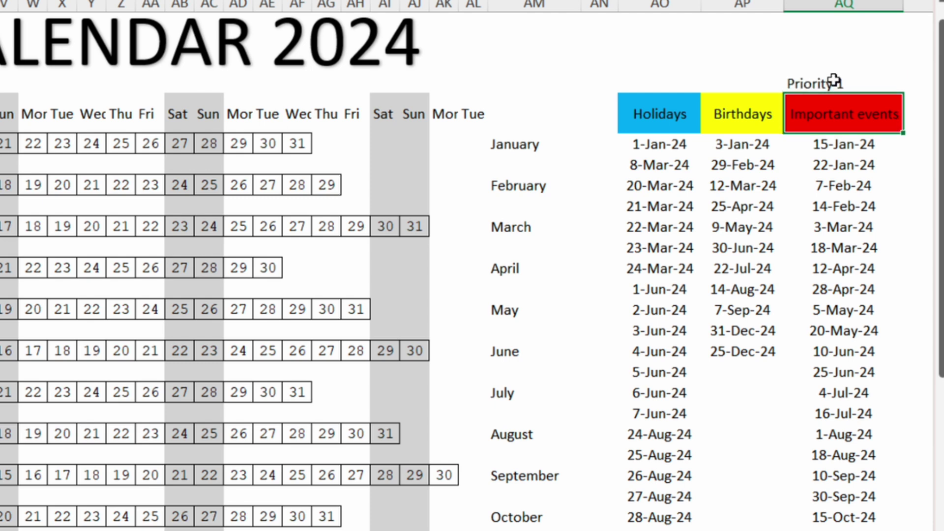
double_click(753, 83)
type("Priority 2")
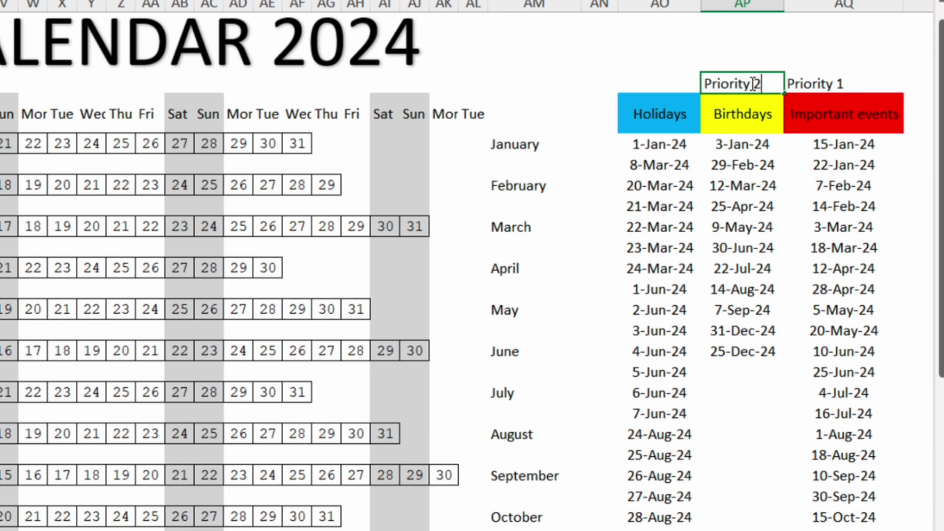
key("Return")
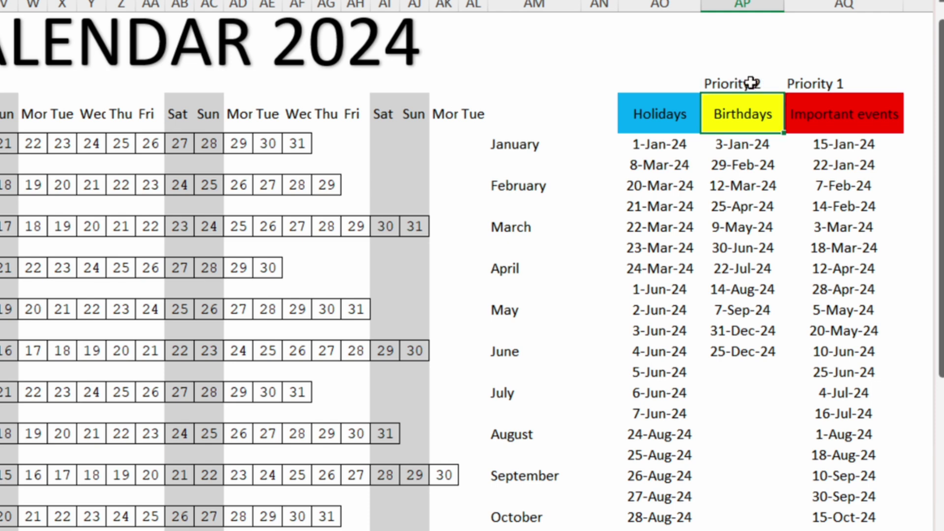
left_click(671, 80)
type("Priority 3")
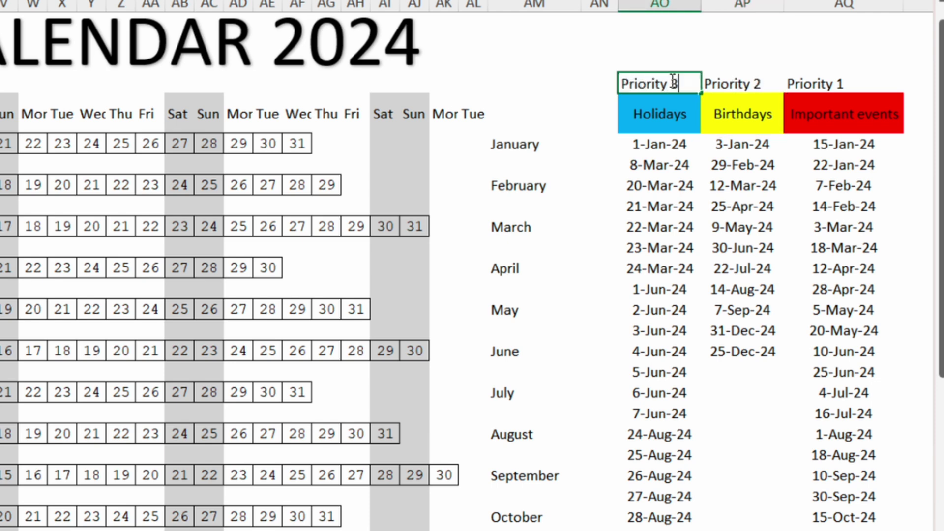
key("Return")
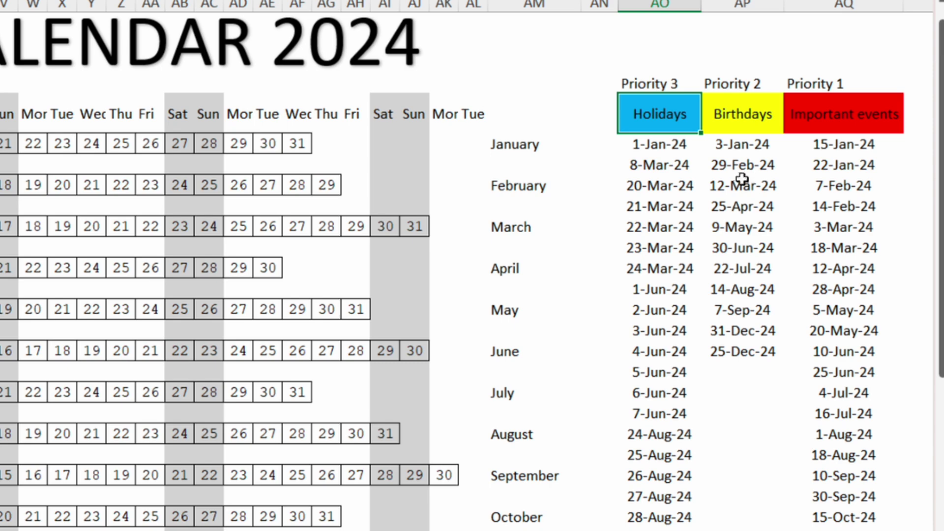
Step: Enter =MATCH(B7,AO7:AO38,0) in an empty cell below December, returning 1
scroll(653, 283, "down", 4)
left_click(551, 427)
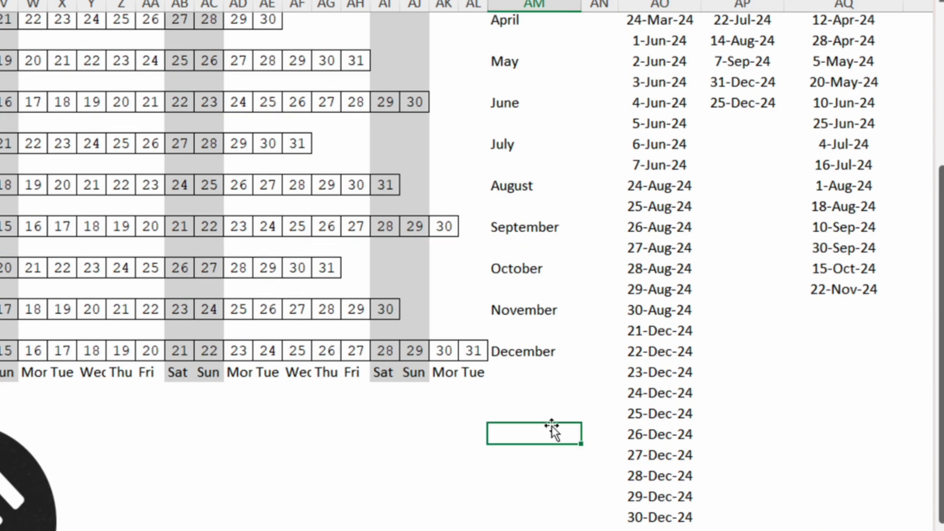
type("=match(")
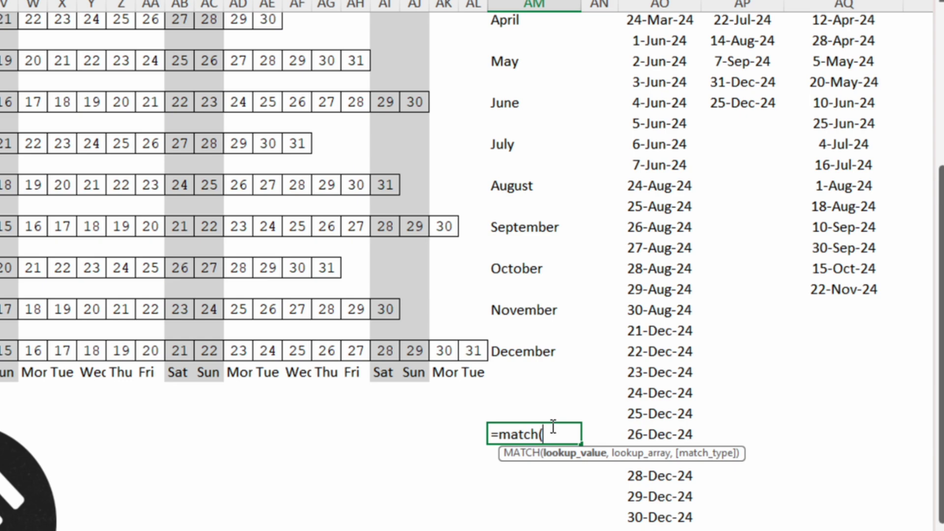
scroll(551, 425, "up", 5)
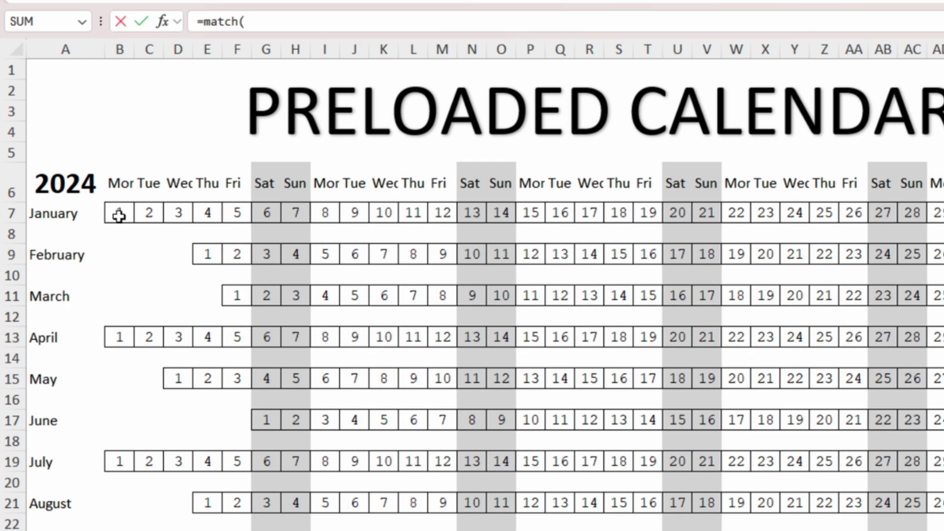
left_click(119, 216)
type(",")
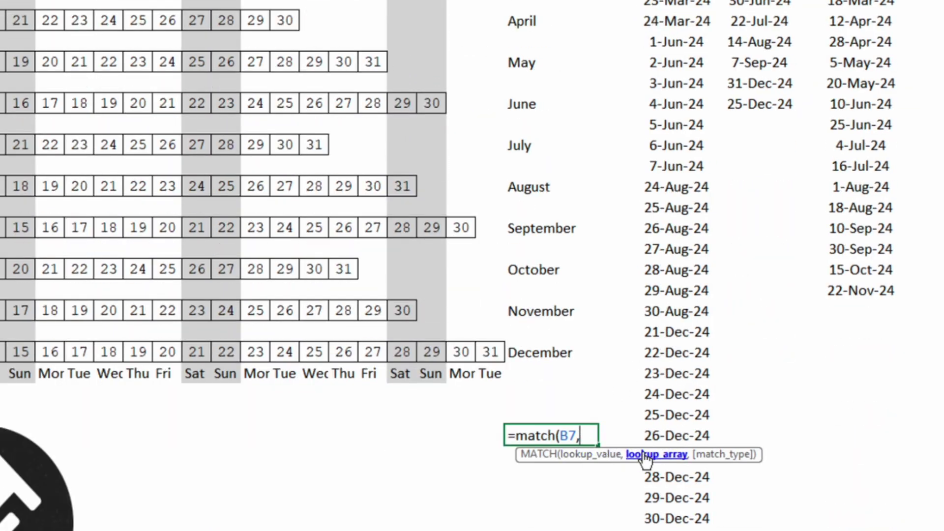
scroll(645, 460, "up", 4)
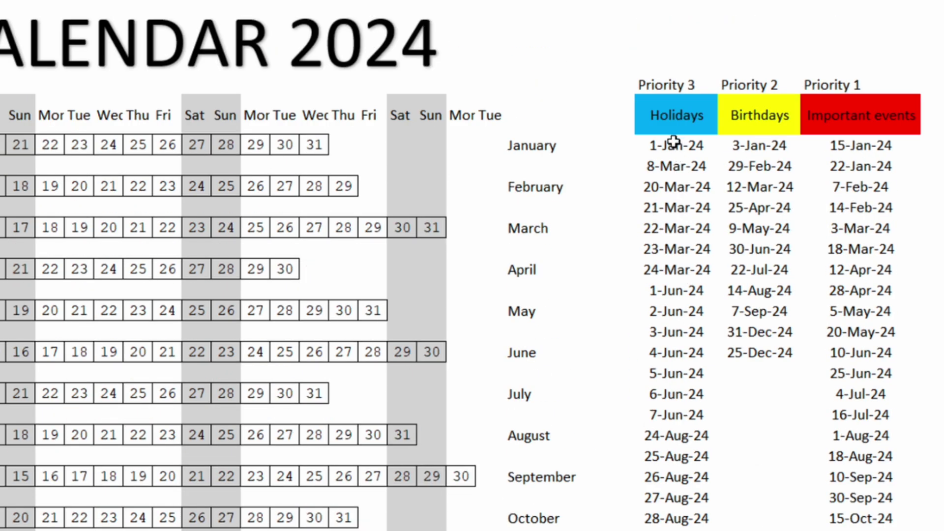
left_click_drag(674, 143, 685, 444)
type(",")
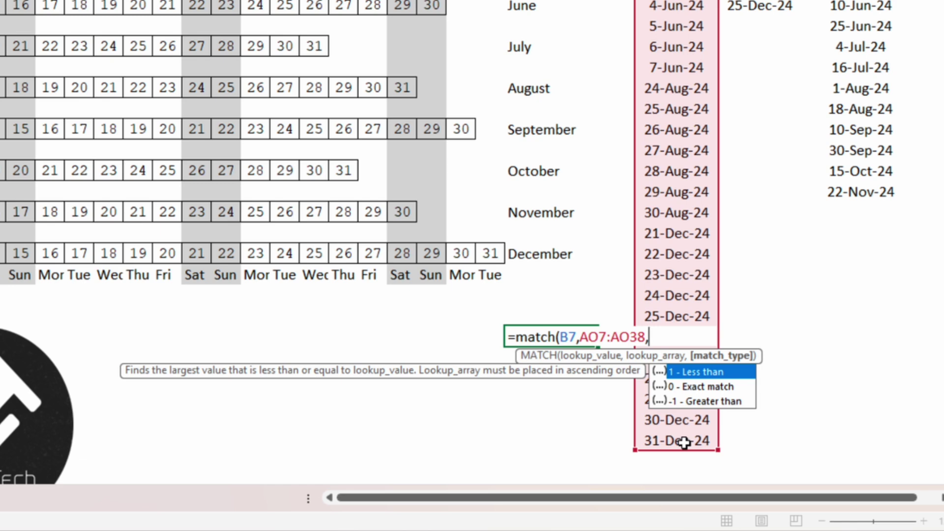
type("0")
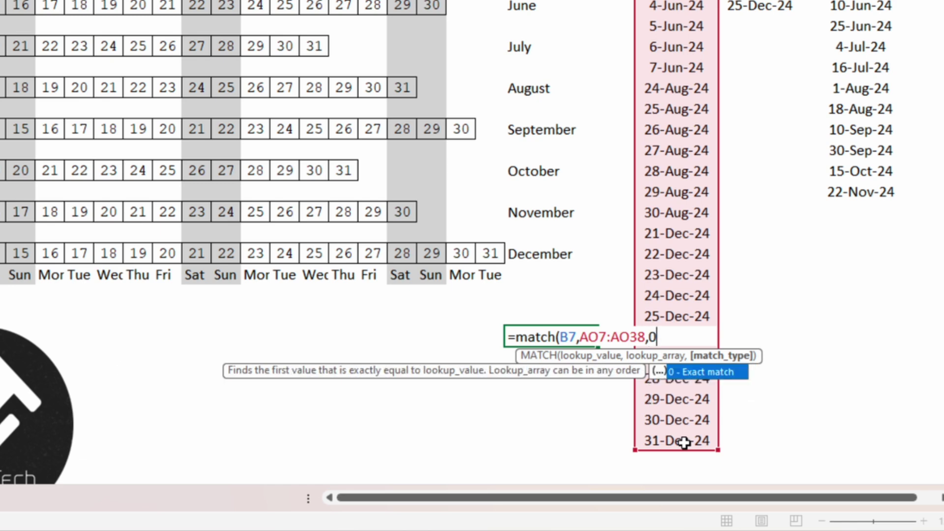
type(")")
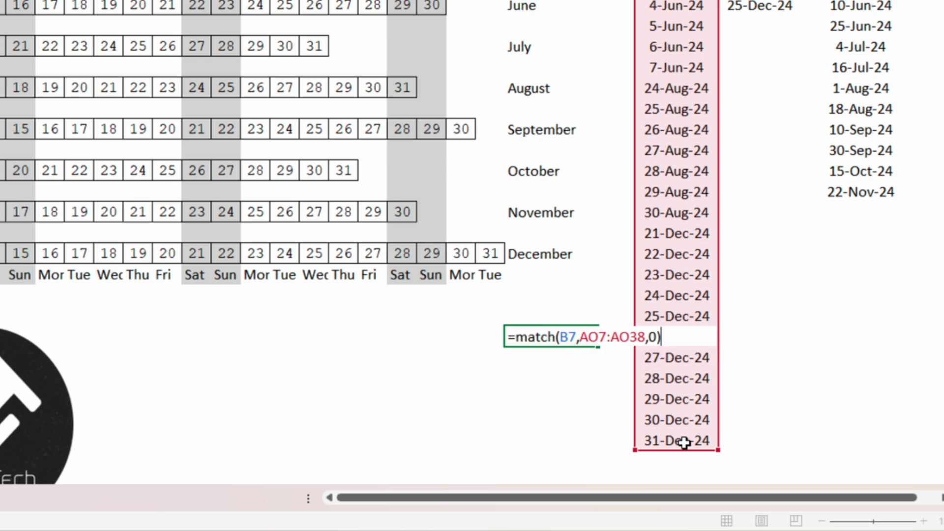
key("Return")
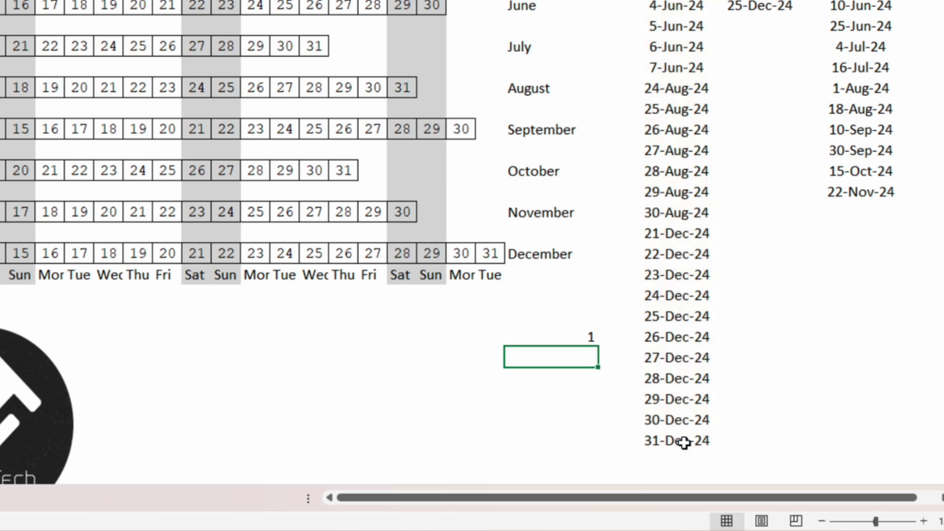
Step: Change the test MATCH lookup value from B7 to C7, which returns #N/A
left_click(569, 336)
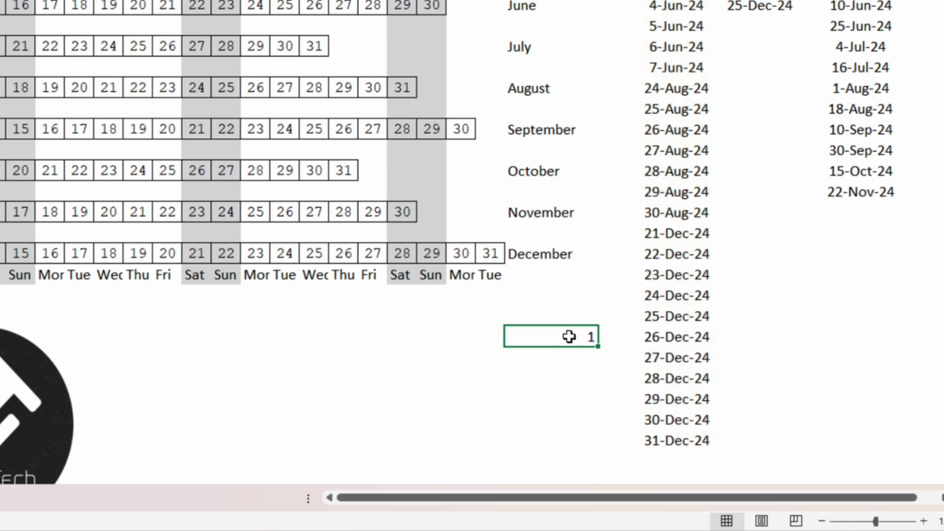
scroll(586, 318, "up", 4)
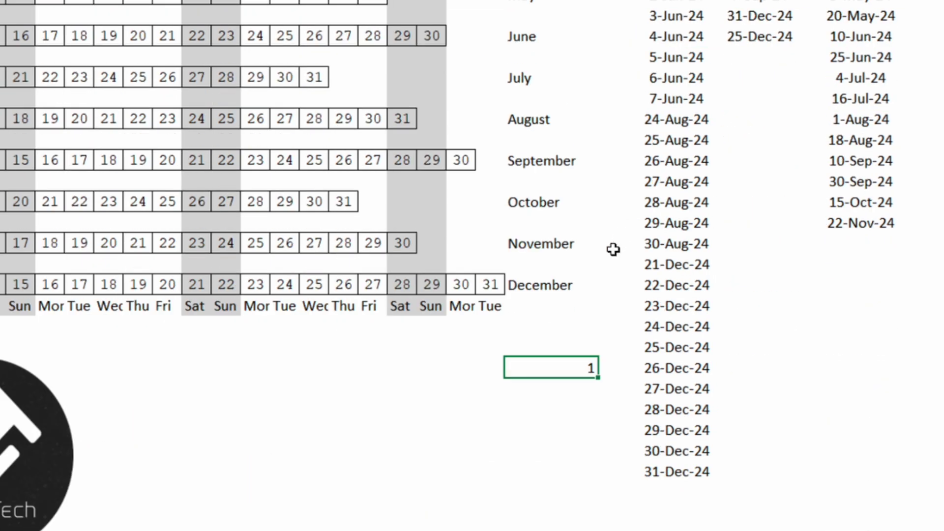
scroll(613, 249, "up", 3)
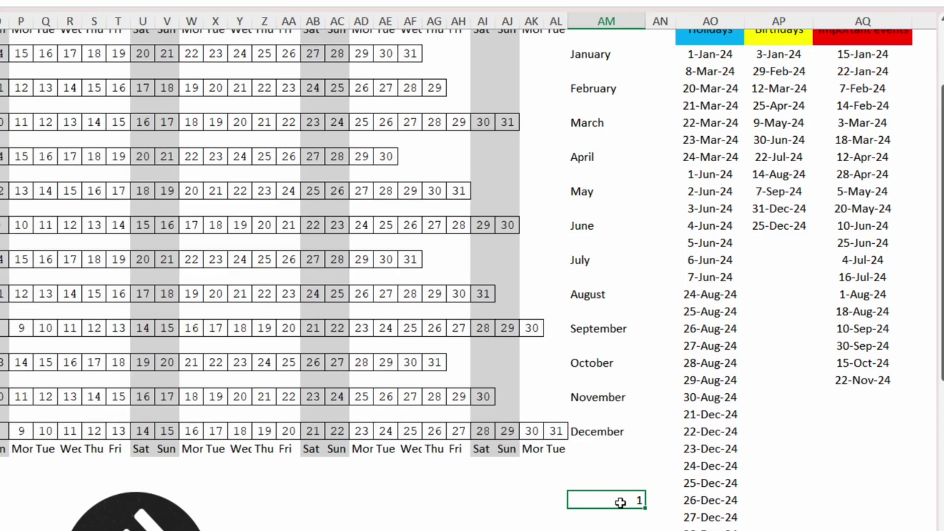
double_click(563, 487)
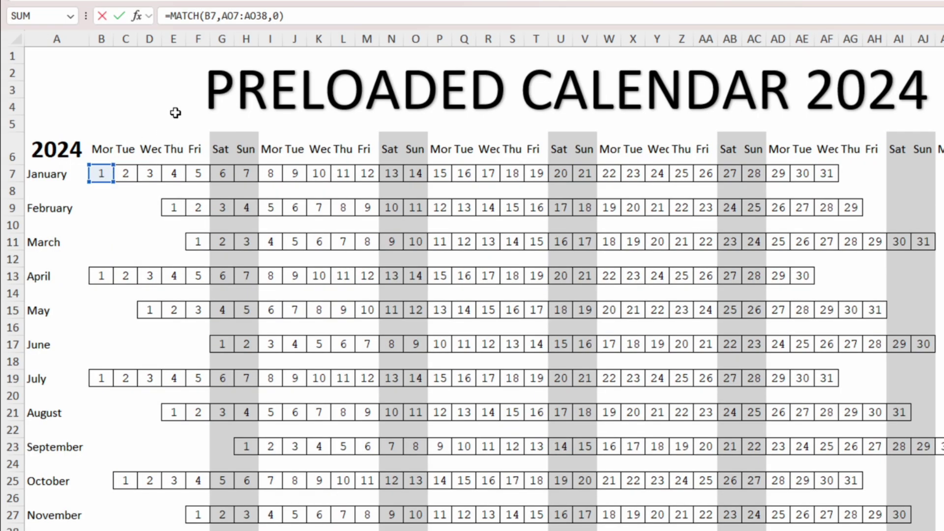
left_click(217, 15)
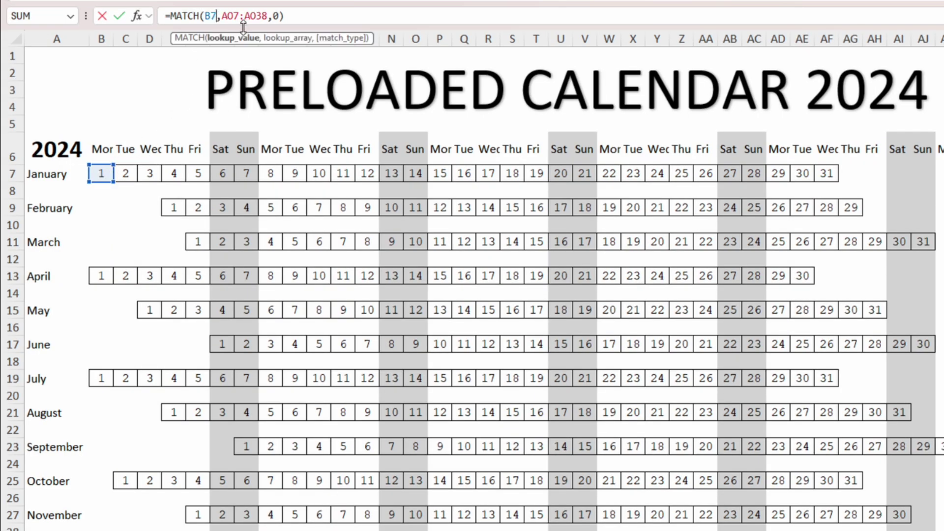
key("BackSpace")
key("BackSpace")
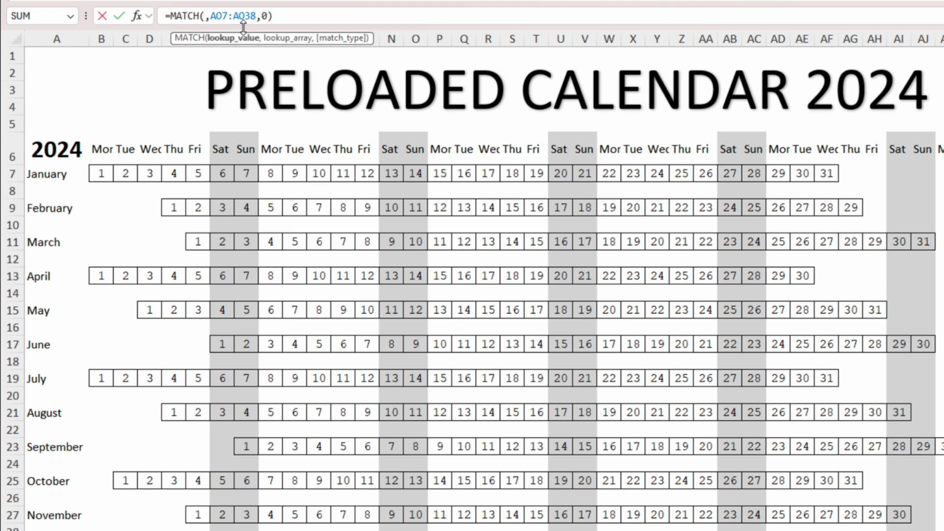
type("c7")
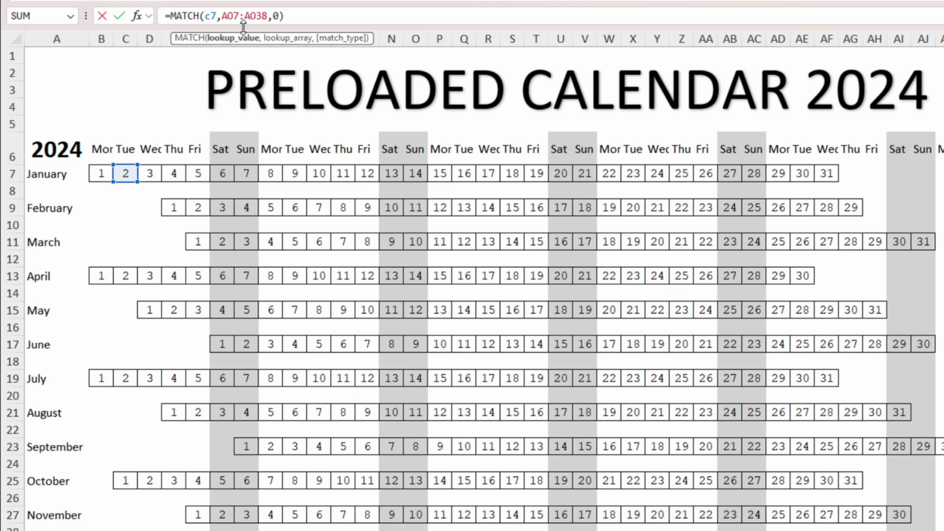
key("Return")
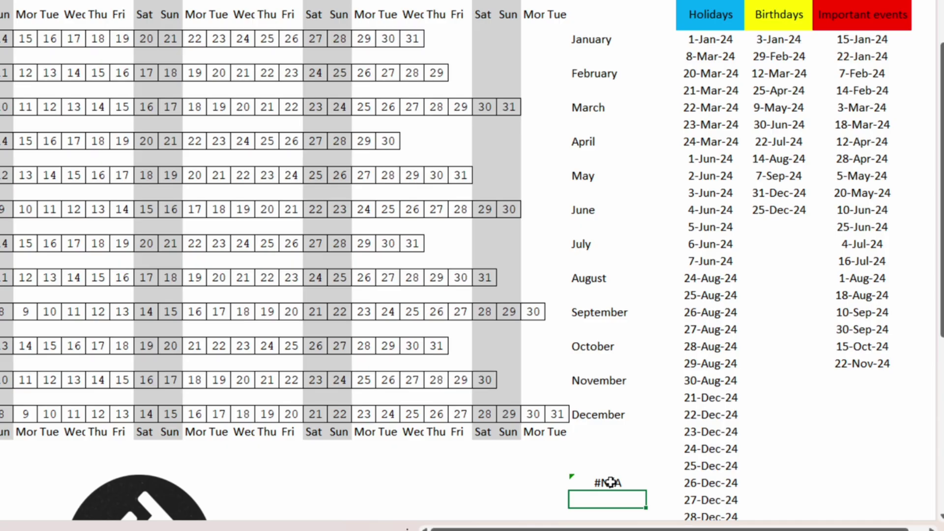
Step: Wrap the test MATCH formula in ISNUMBER(), giving FALSE for C7
left_click(609, 481)
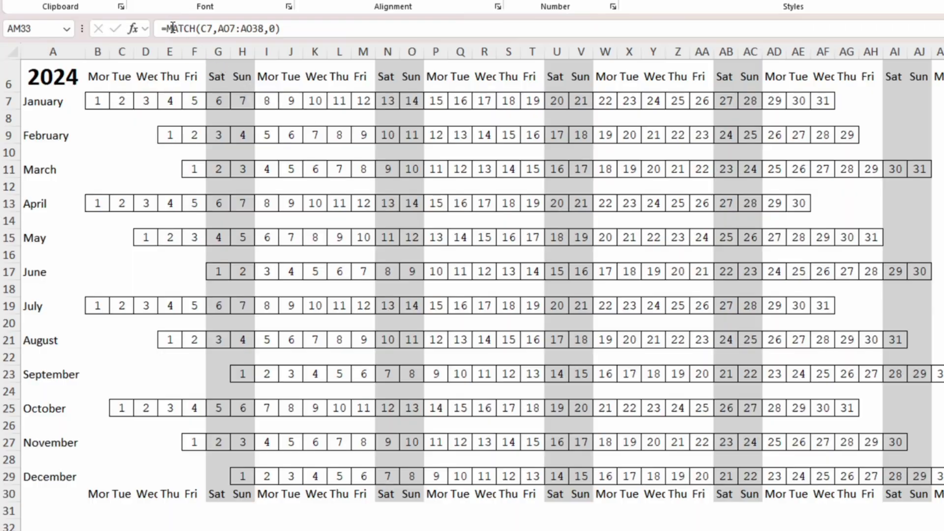
left_click(173, 28)
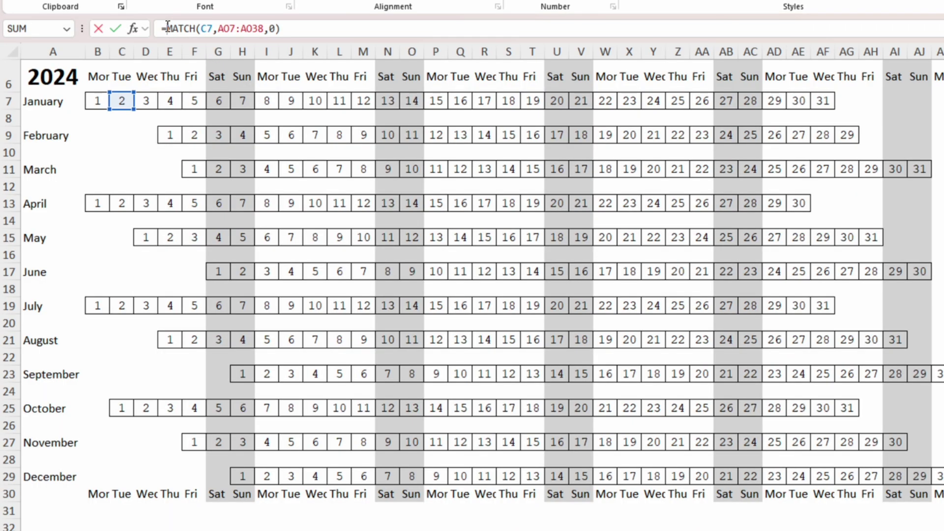
type("ISNUMBER(")
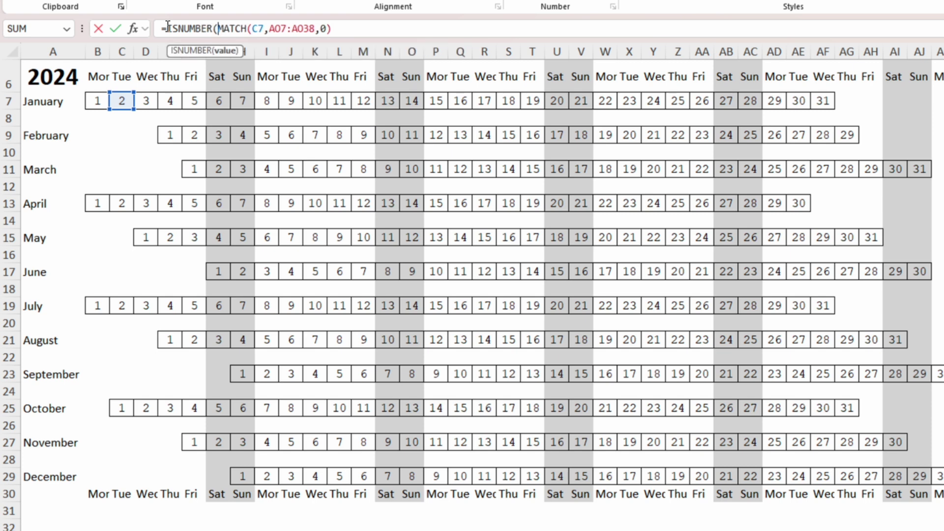
left_click(350, 28)
type(")")
key("Return")
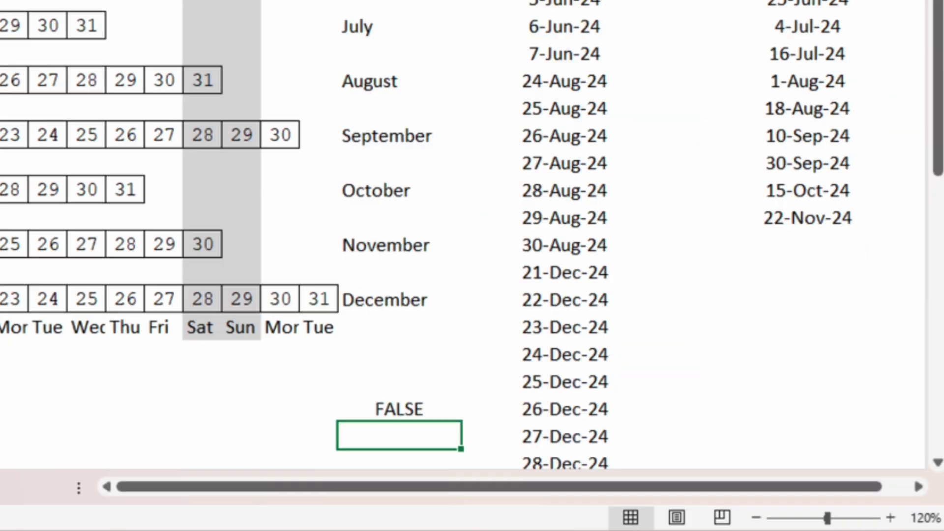
Step: Switch the lookup reference back to B7 so the test returns TRUE
left_click(396, 410)
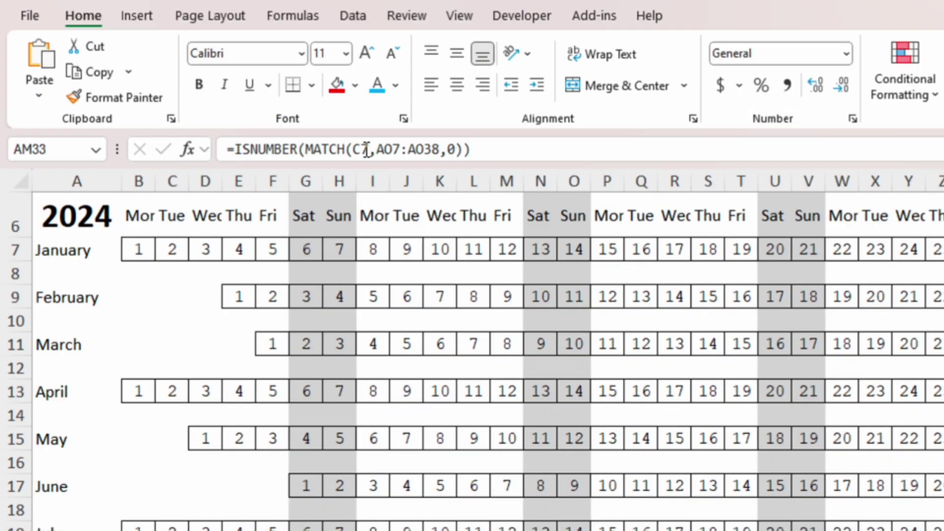
left_click(365, 149)
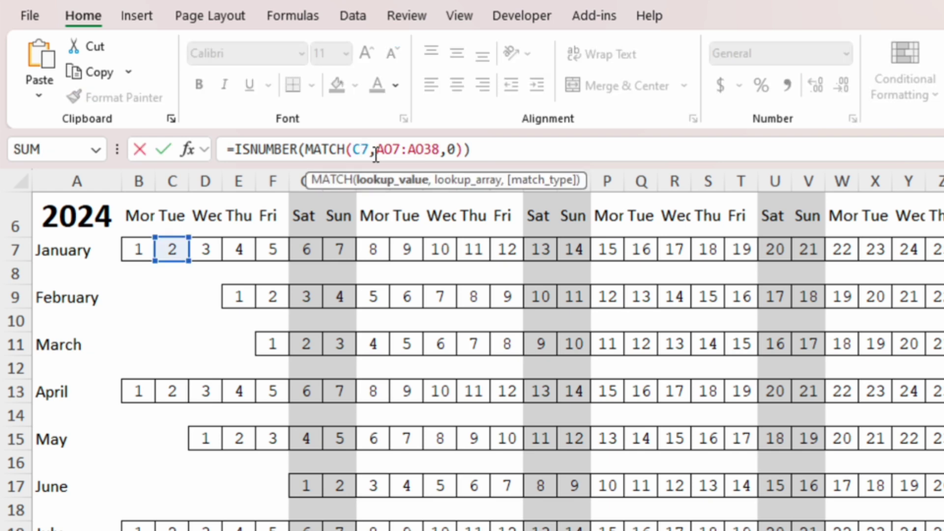
key("BackSpace")
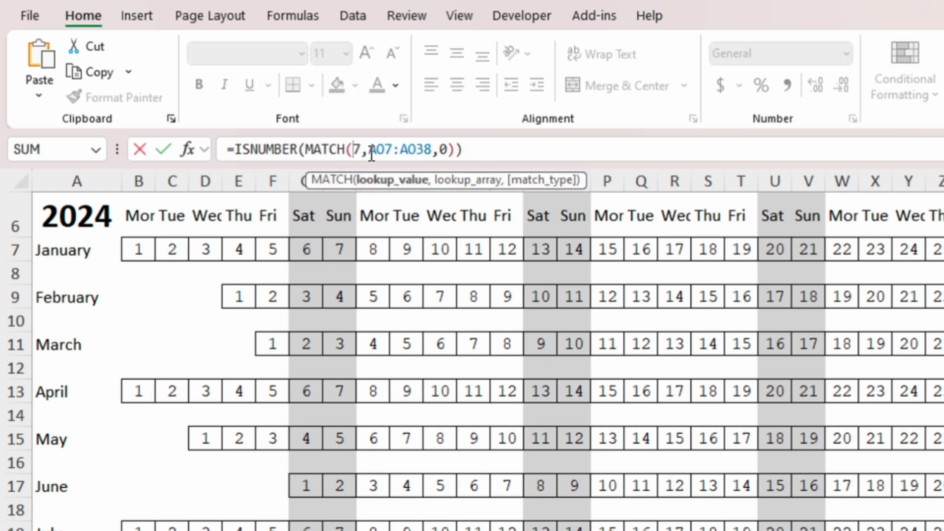
type("b")
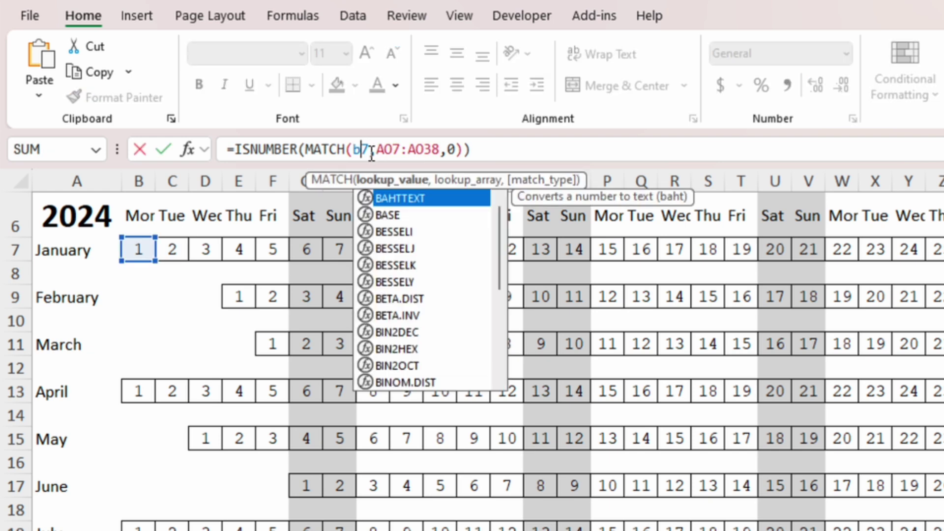
key("Return")
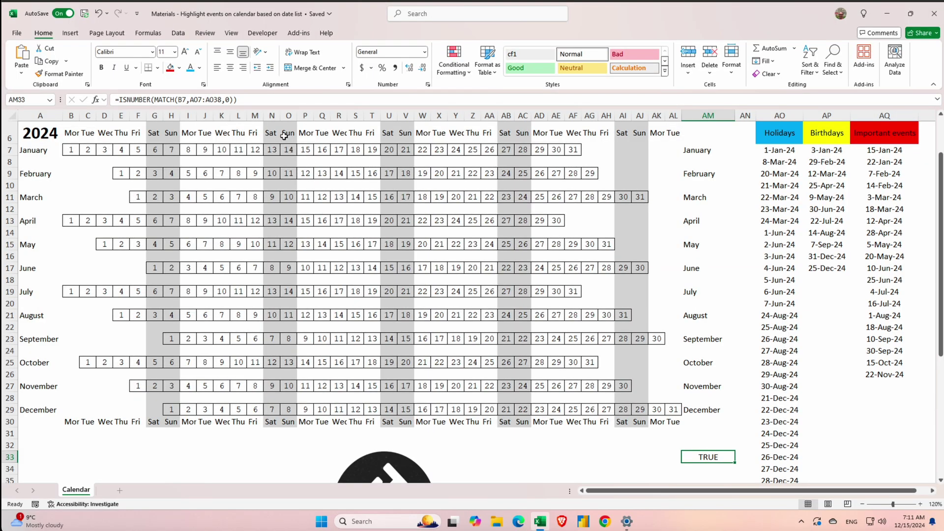
Step: Copy the ISNUMBER formula text and select the calendar day cells B7:AL29
left_click_drag(259, 101, 3, 93)
key("ctrl+c")
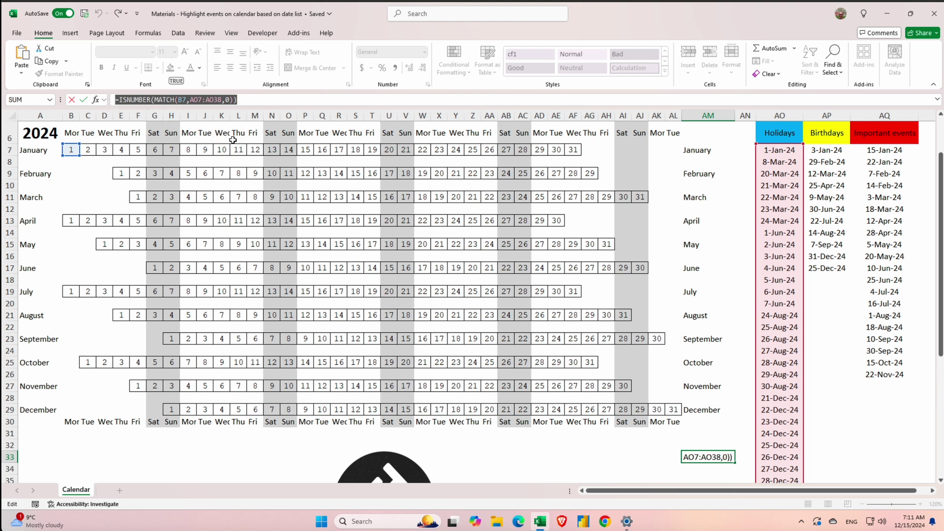
key("Escape")
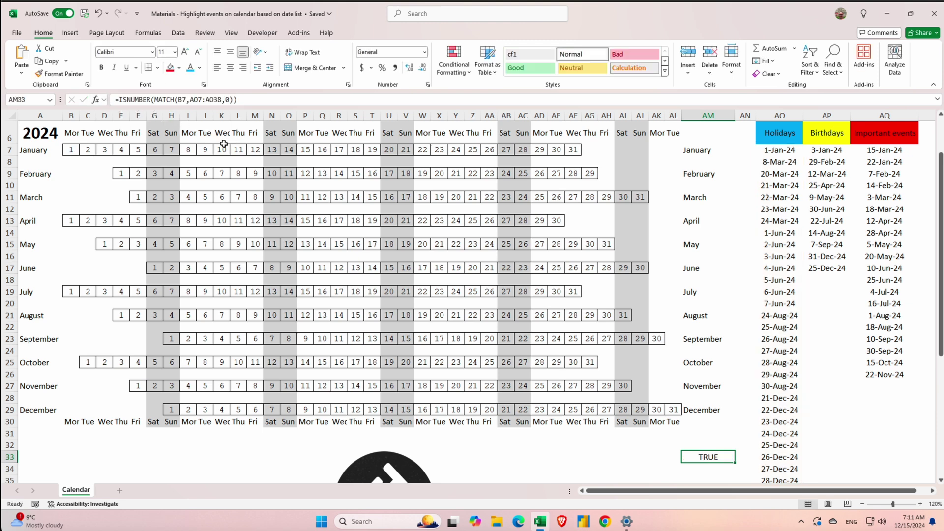
left_click_drag(71, 150, 673, 411)
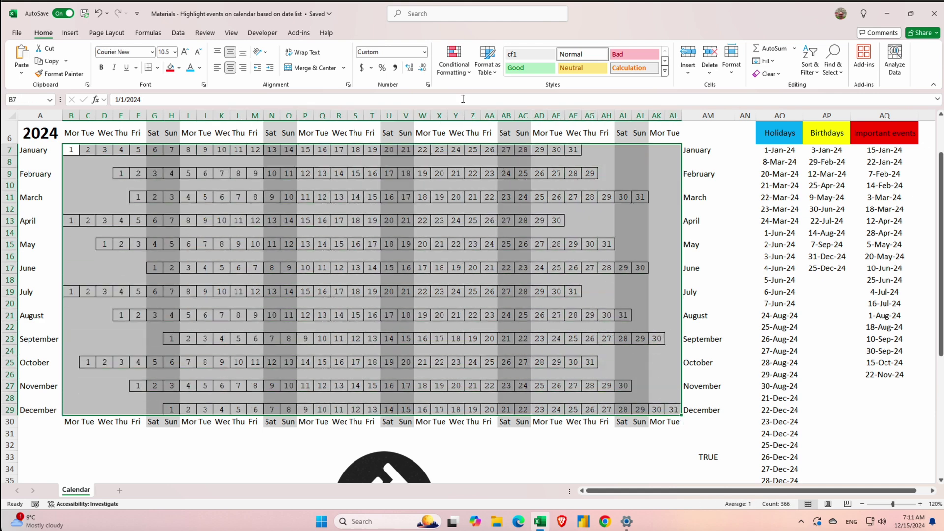
Step: Create a formula rule =ISNUMBER(MATCH(B7,$AO$7:$AO$38,0)) for the calendar cells
left_click(468, 77)
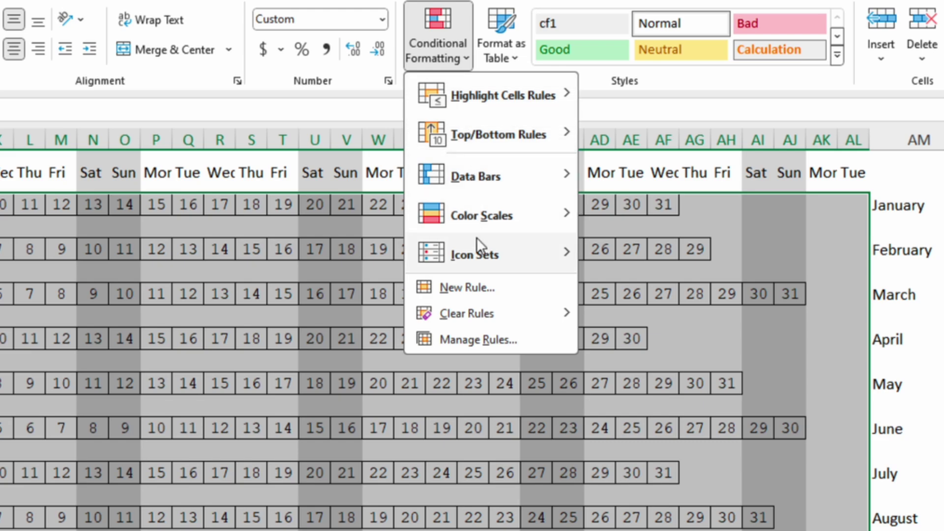
left_click(485, 293)
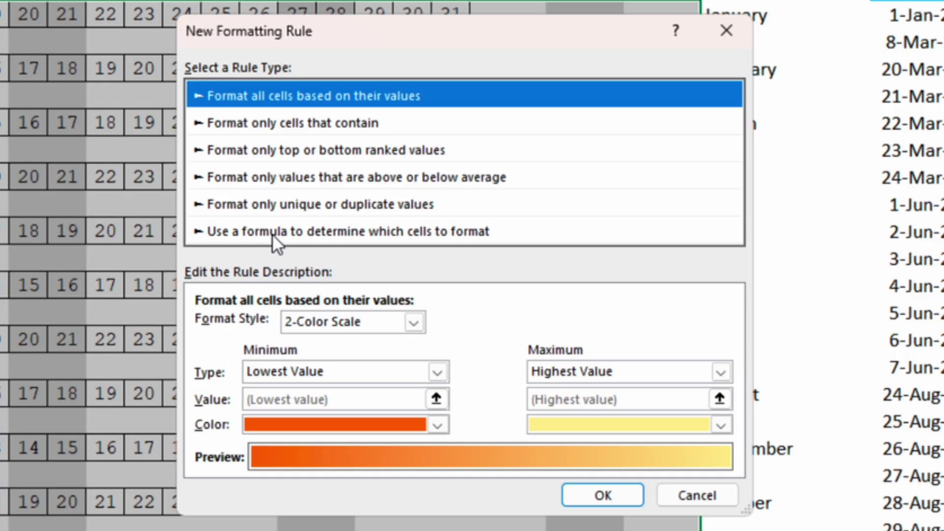
left_click(272, 232)
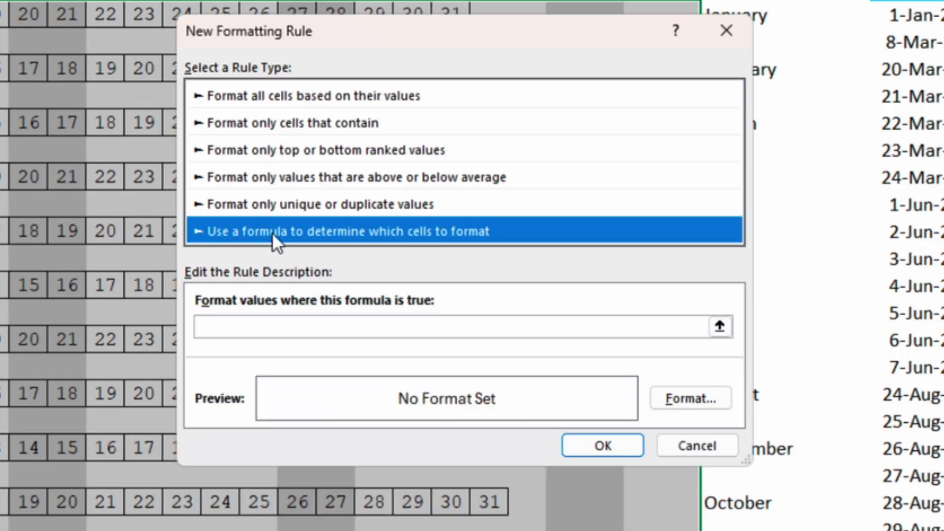
left_click(266, 327)
key("ctrl+v")
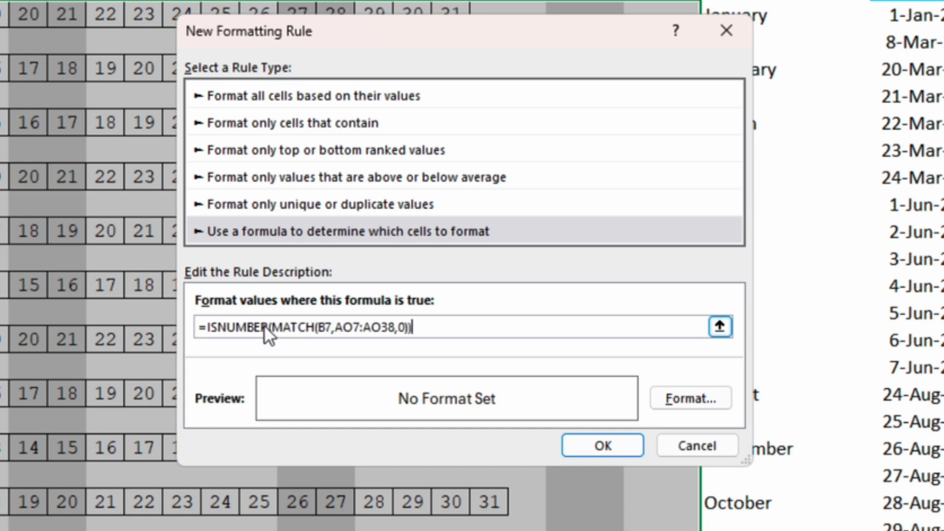
left_click(334, 327)
type("$")
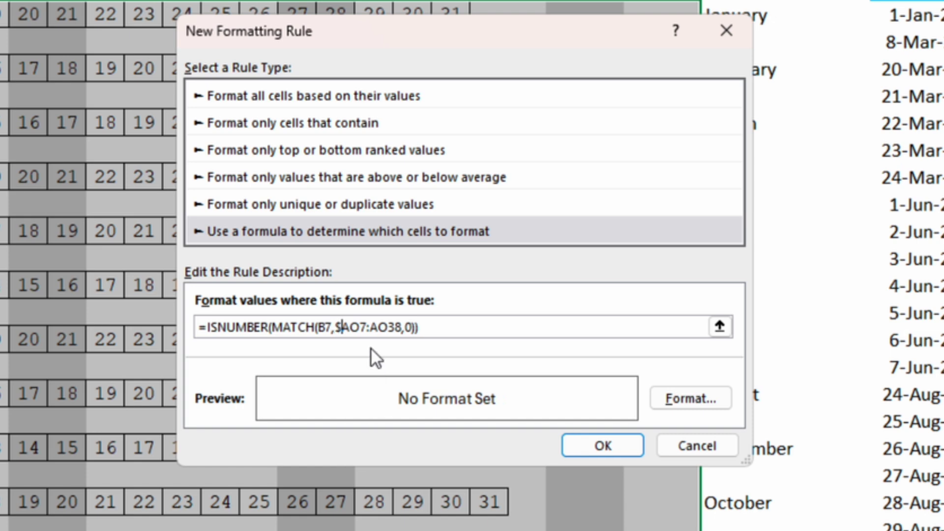
left_click(358, 326)
type("$")
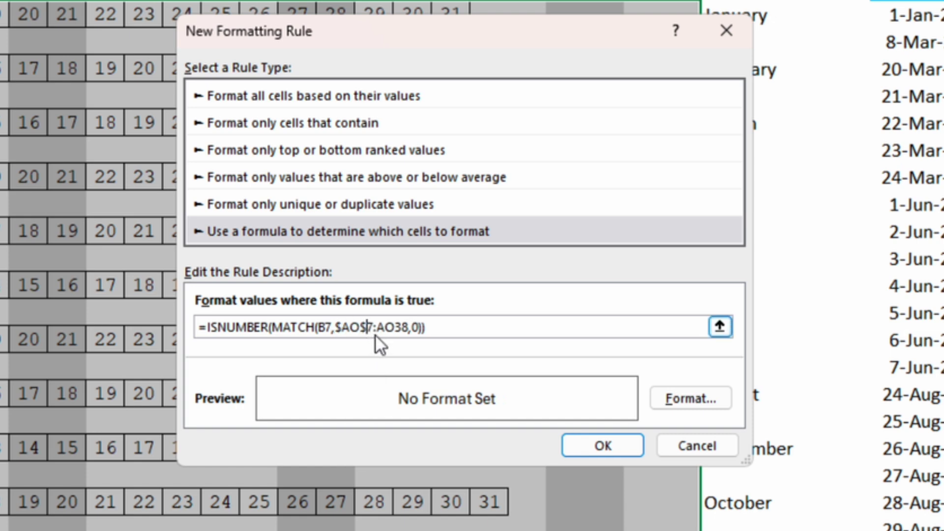
left_click(376, 330)
type("$")
left_click(402, 328)
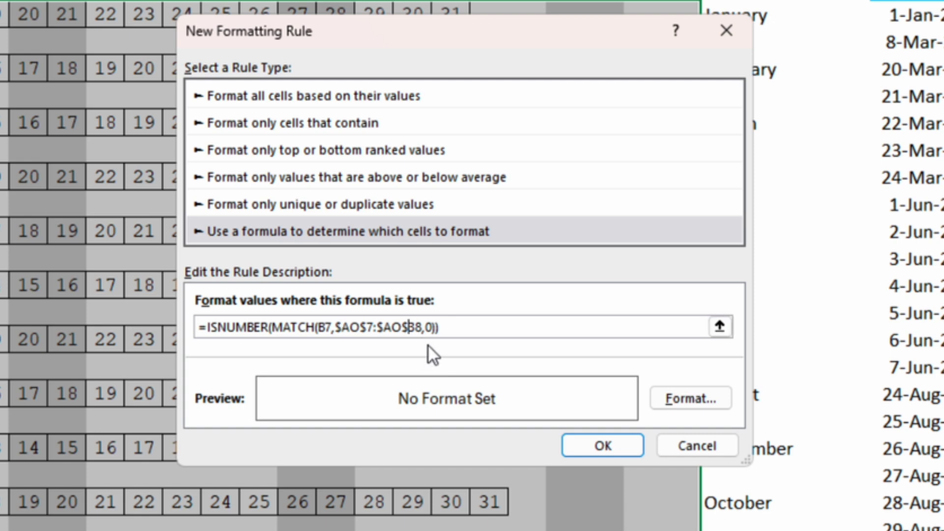
Step: Give the holiday rule a light blue fill and apply it
left_click(680, 397)
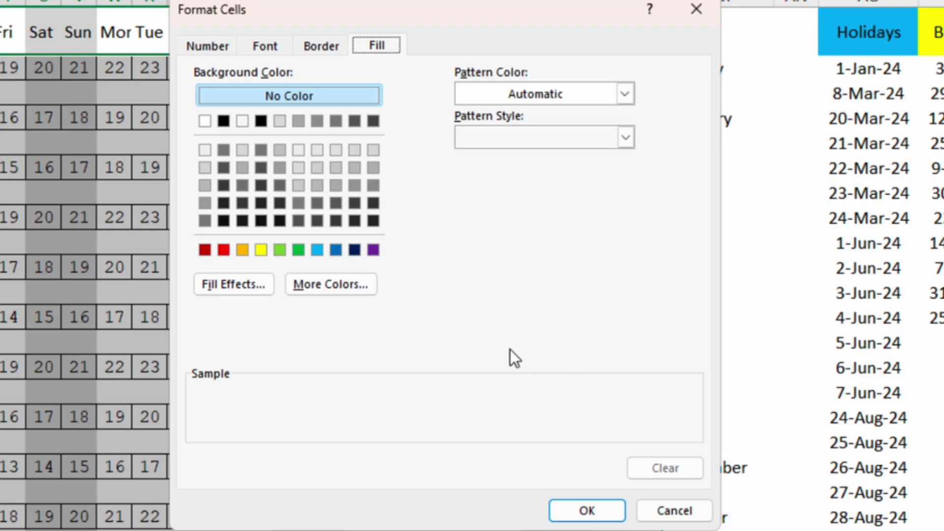
left_click(320, 249)
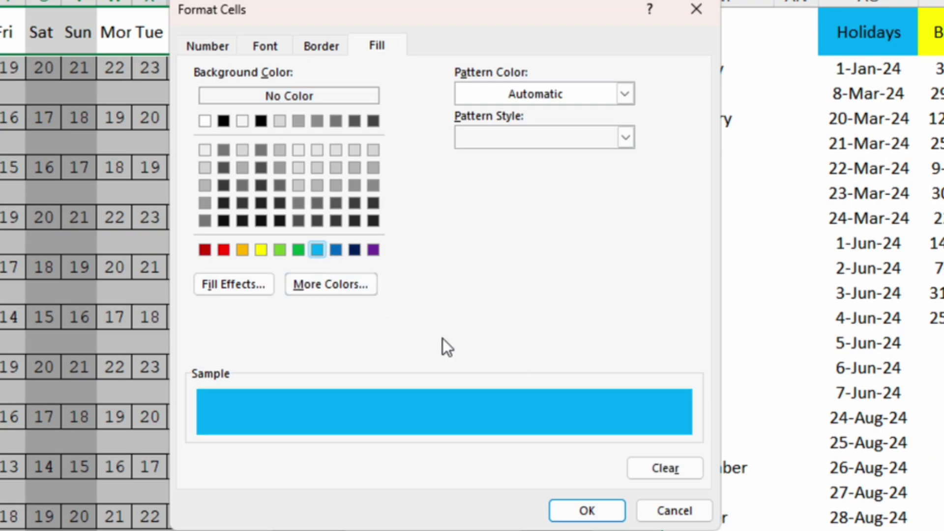
left_click(578, 503)
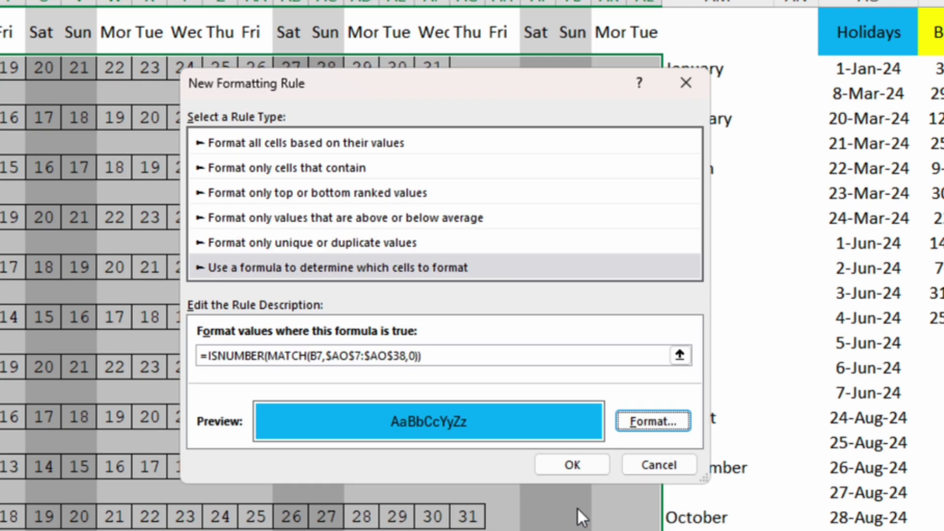
left_click(564, 468)
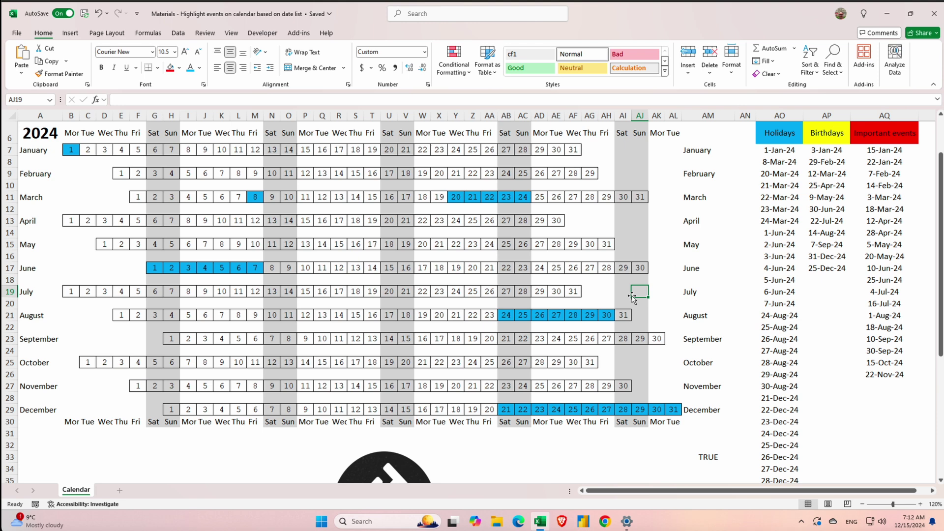
Step: Duplicate the holiday rule and change the copy's fill to yellow
left_click(461, 67)
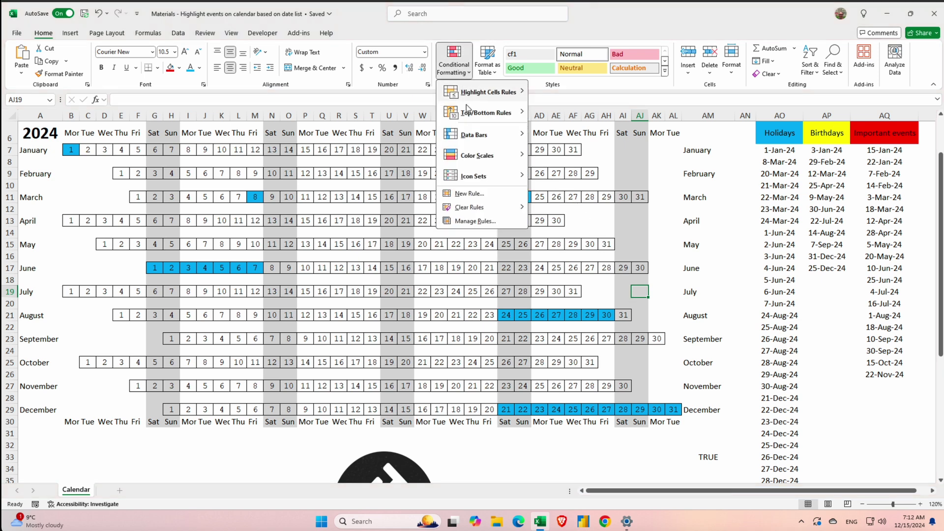
left_click(475, 221)
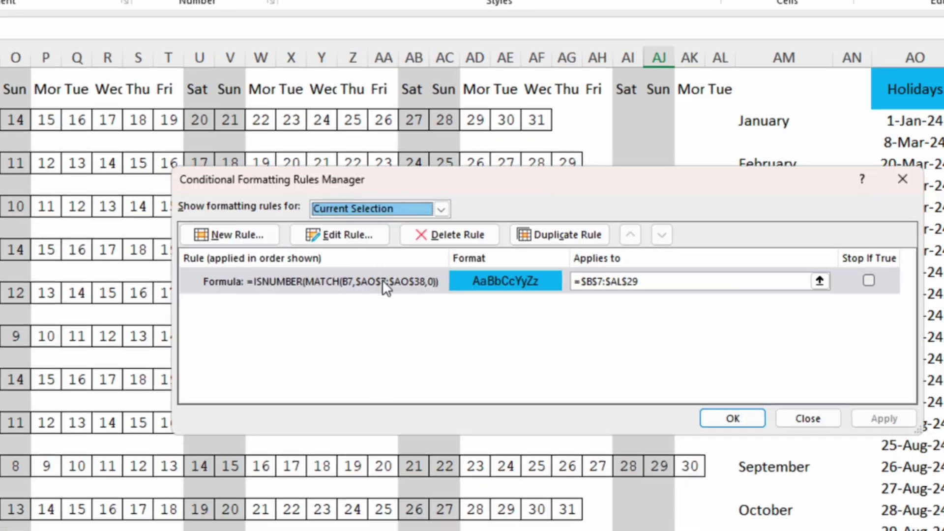
left_click(383, 283)
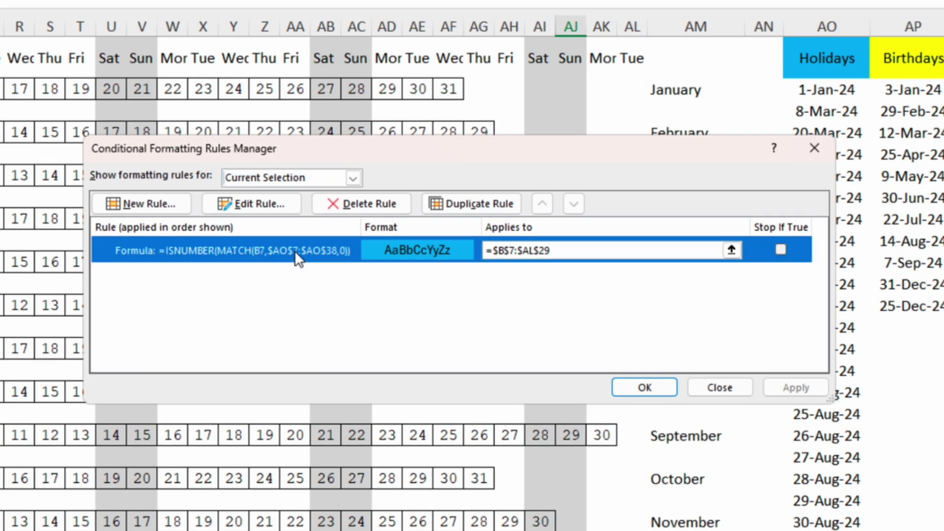
left_click(472, 203)
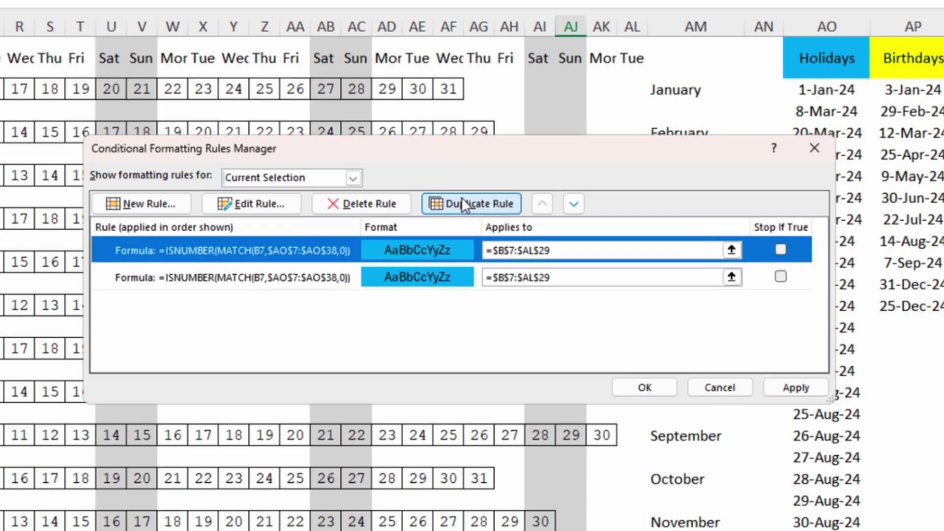
left_click(291, 204)
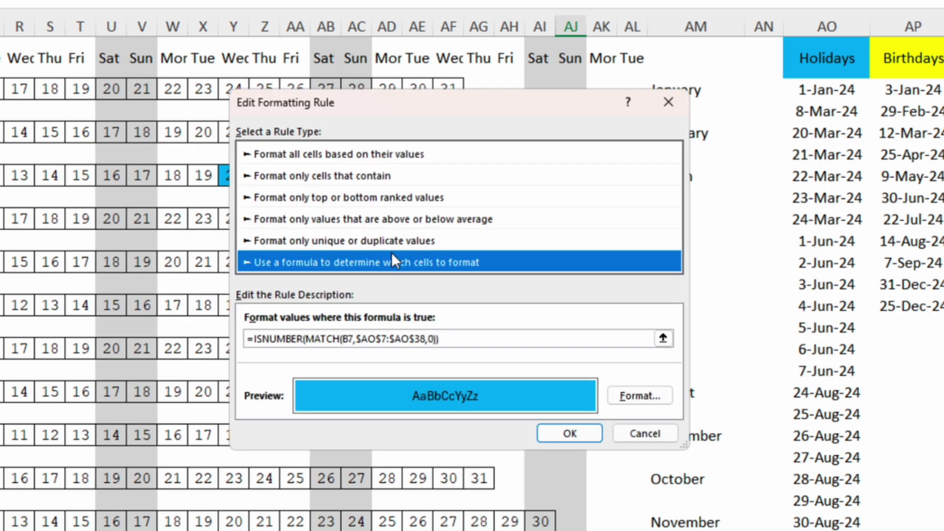
left_click(634, 396)
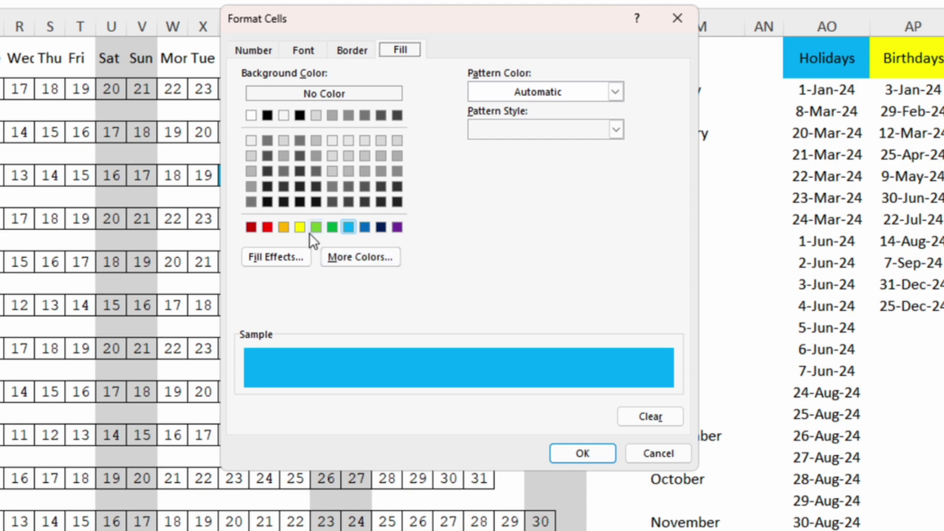
left_click(300, 227)
left_click(576, 452)
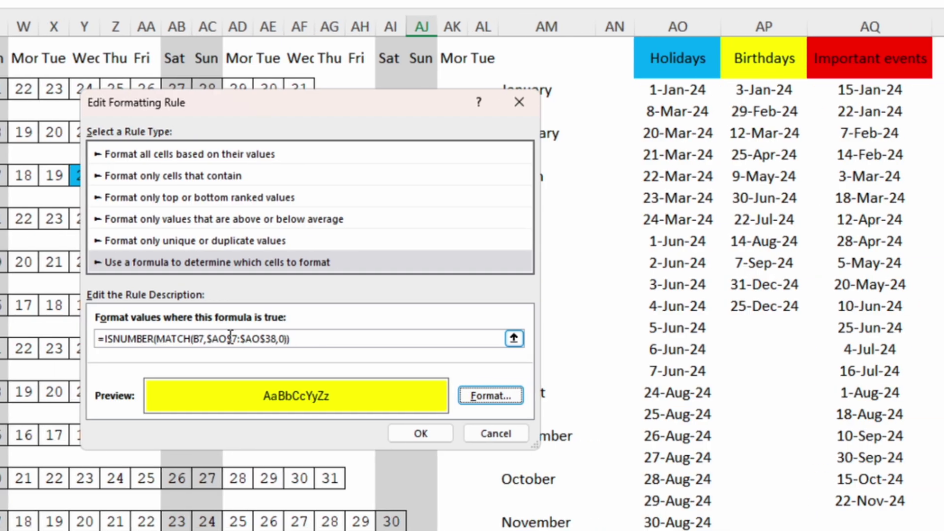
Step: Point the yellow rule's formula at $AP$7:$AP$38 and apply the rules
left_click(228, 339)
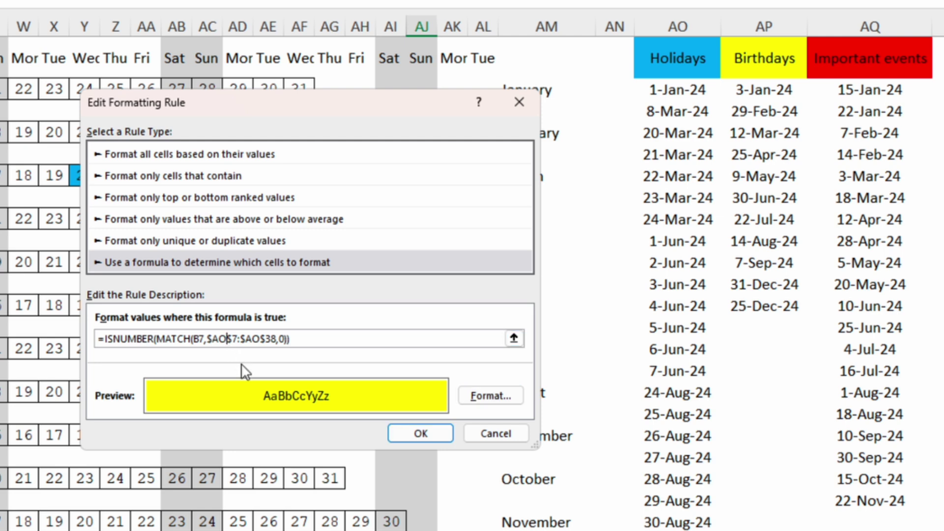
key("BackSpace")
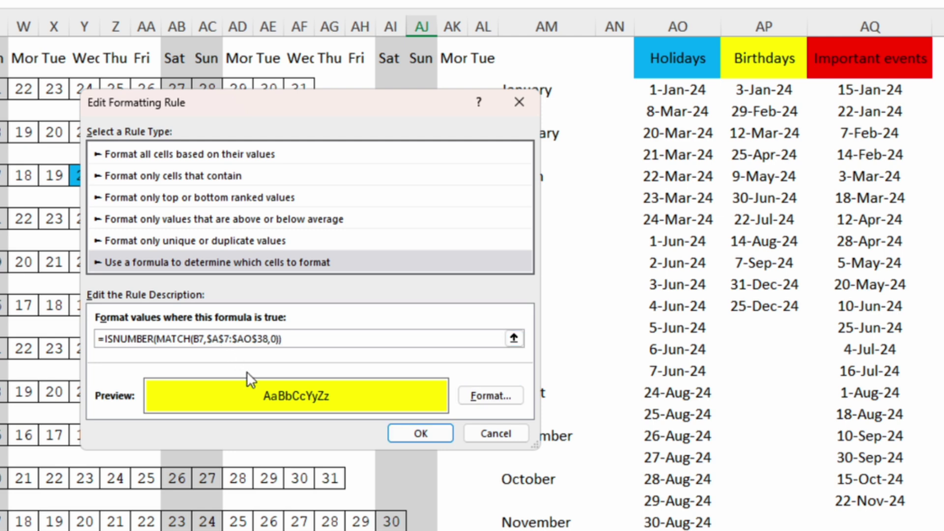
type("P")
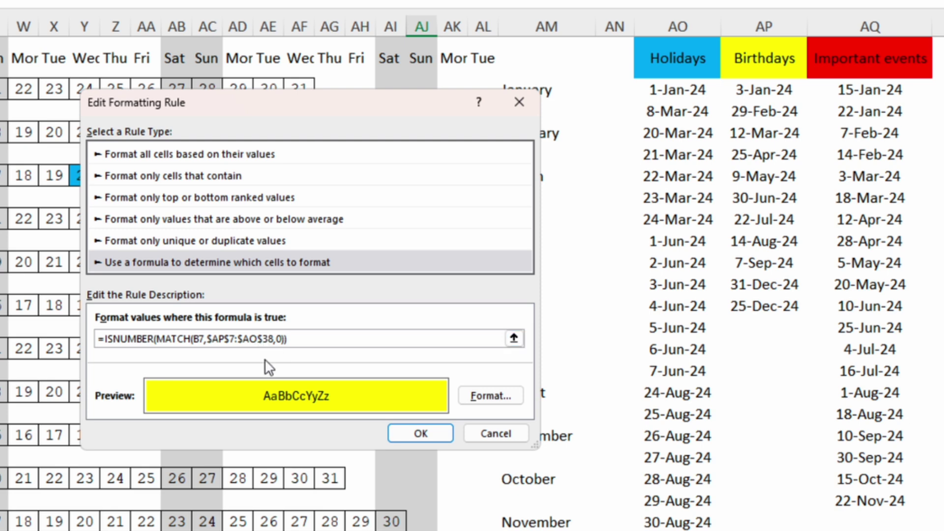
left_click_drag(272, 339, 235, 339)
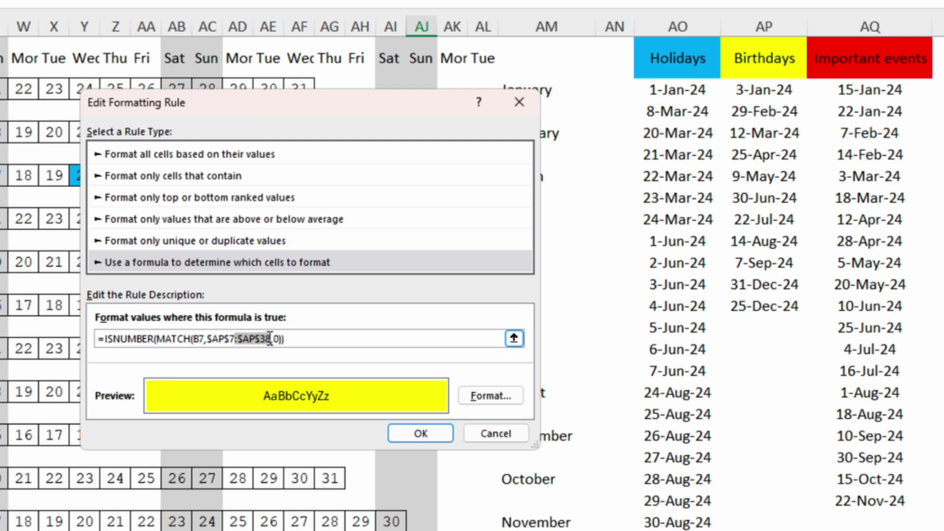
left_click(270, 339)
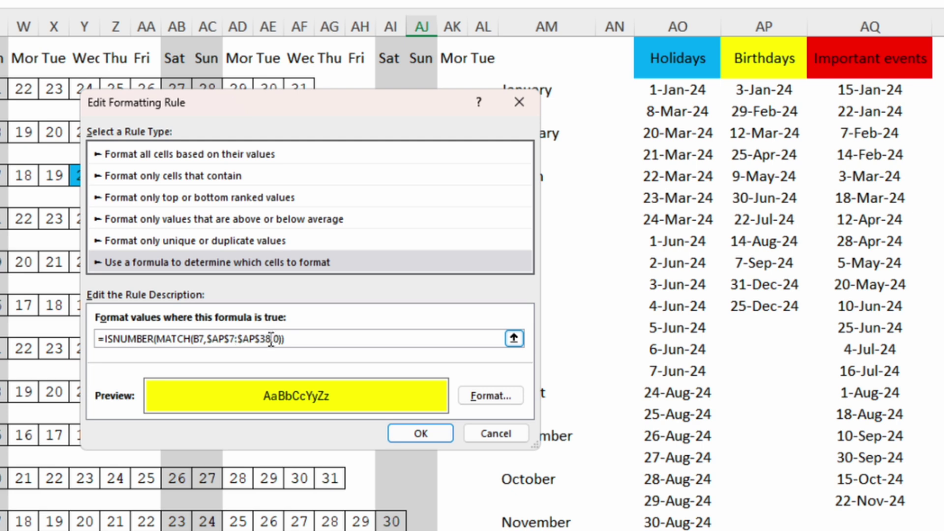
left_click(424, 433)
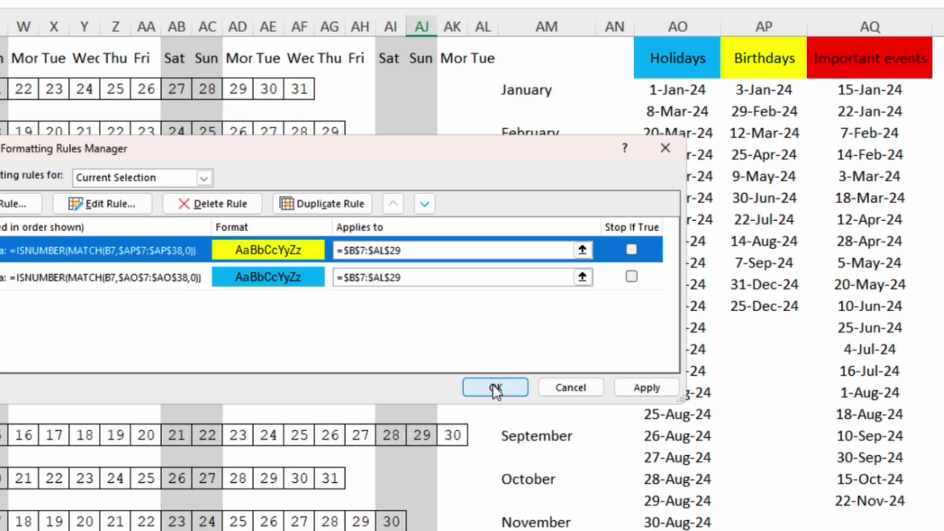
left_click(492, 385)
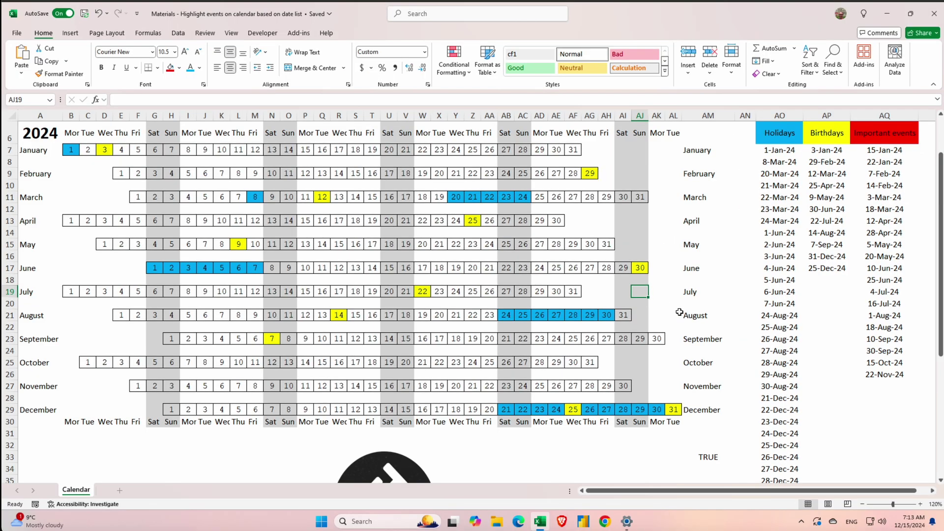
left_click(453, 67)
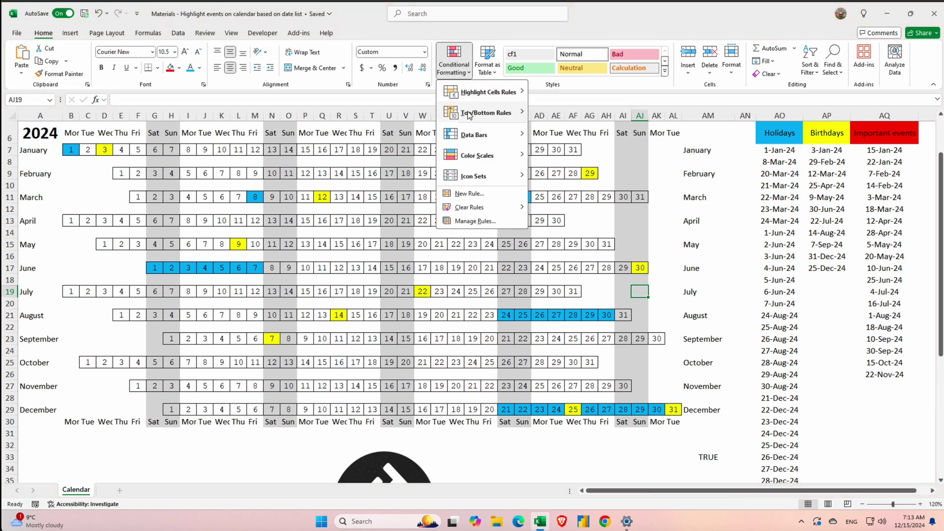
left_click(475, 220)
left_click_drag(535, 187, 491, 133)
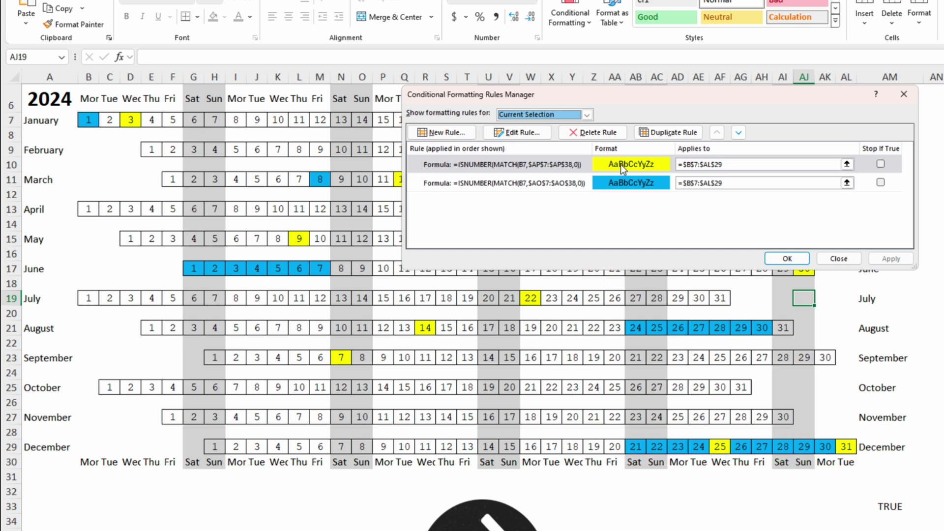
left_click(631, 166)
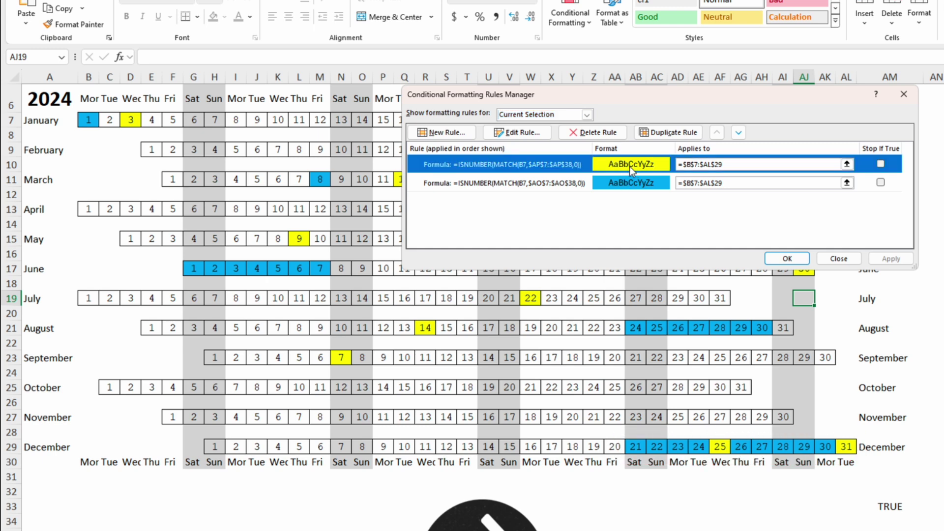
left_click(738, 133)
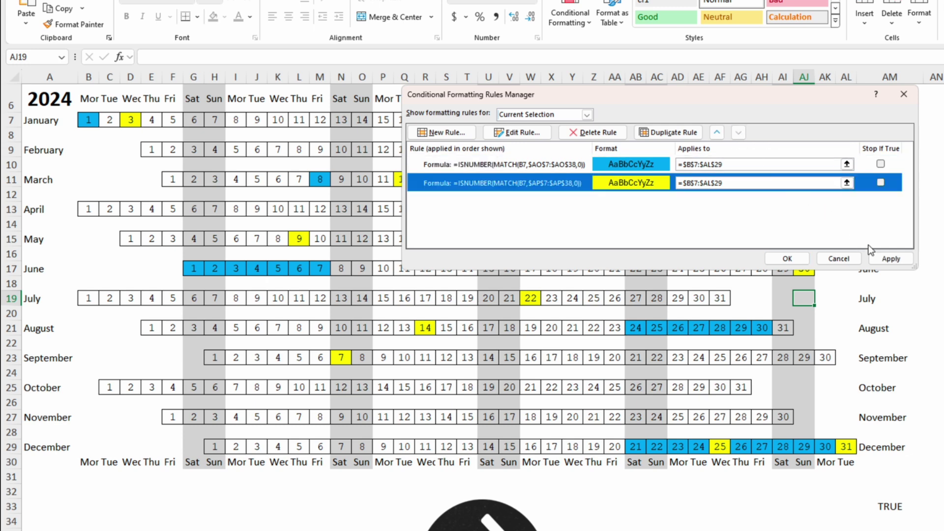
left_click(889, 259)
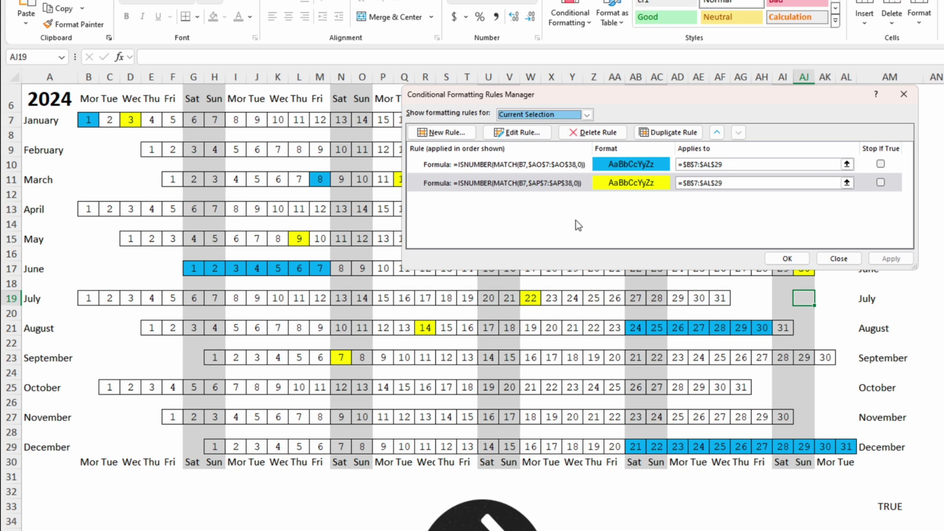
left_click(561, 165)
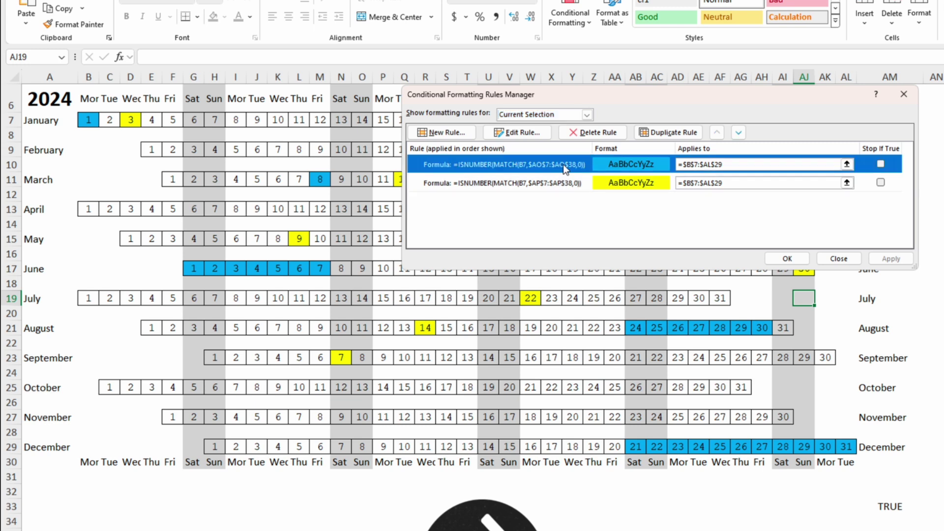
left_click(567, 184)
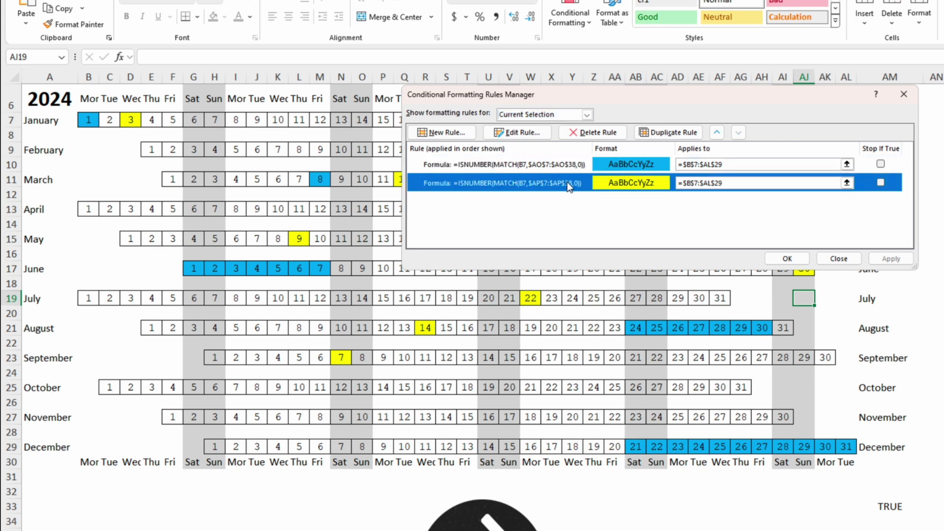
left_click(716, 132)
left_click(785, 257)
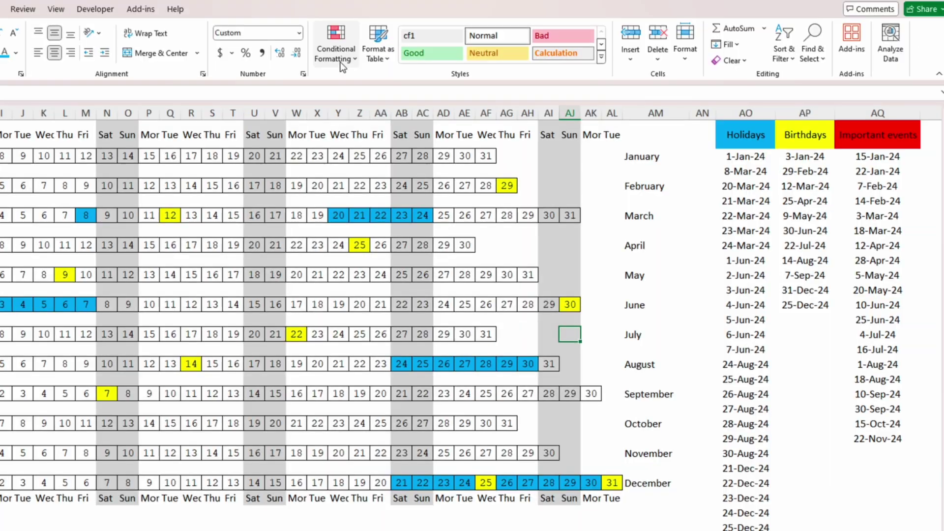
Step: Duplicate the yellow birthday rule and change the copy's fill to red
left_click(570, 15)
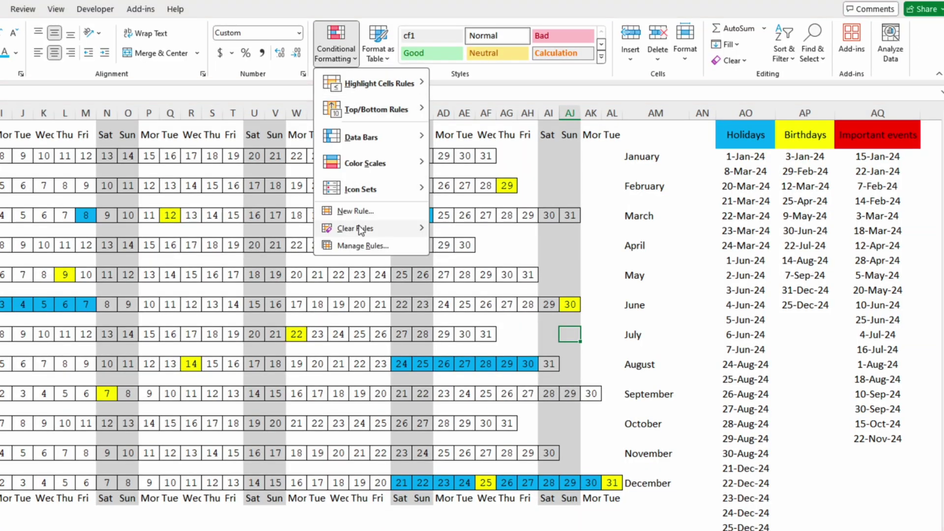
left_click(362, 245)
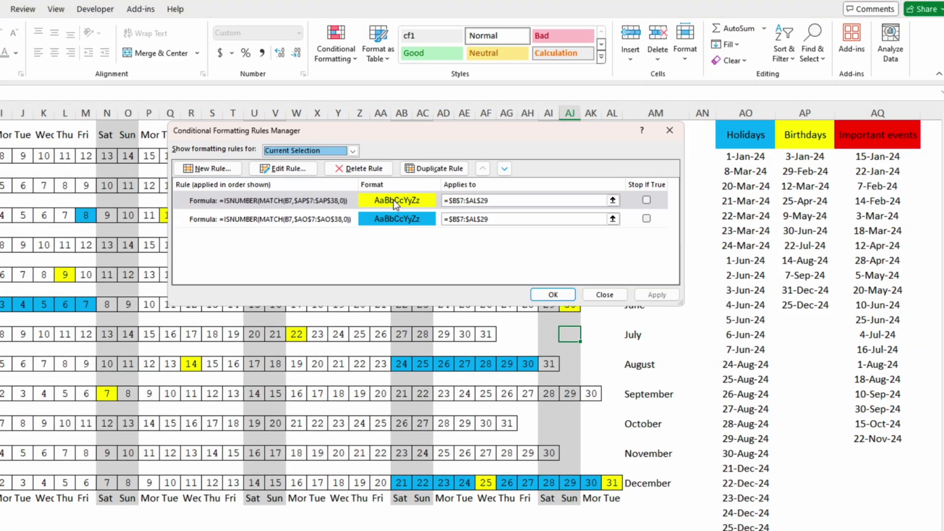
left_click(394, 200)
left_click(429, 166)
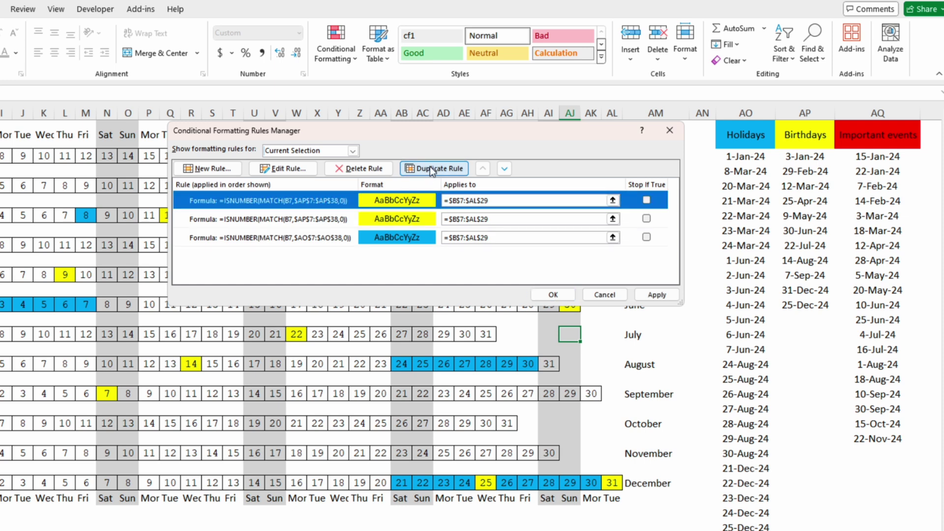
left_click(289, 168)
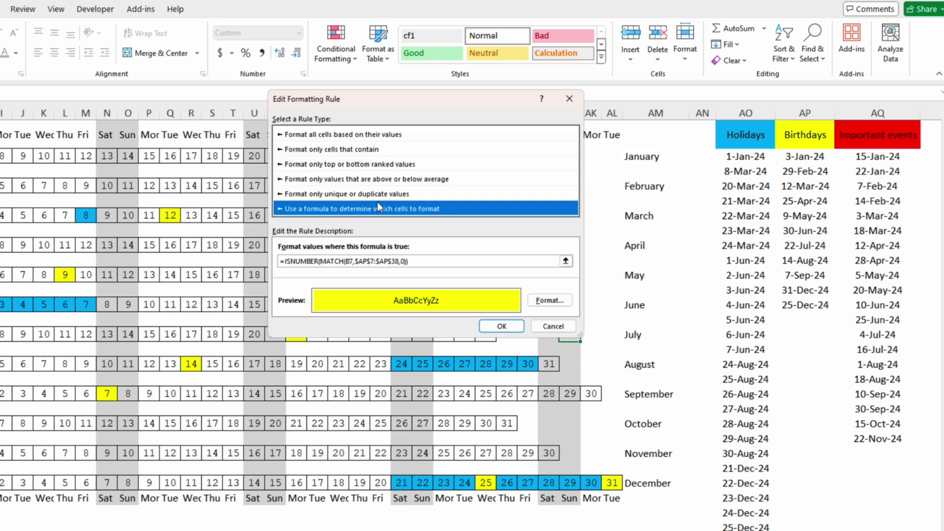
left_click(544, 298)
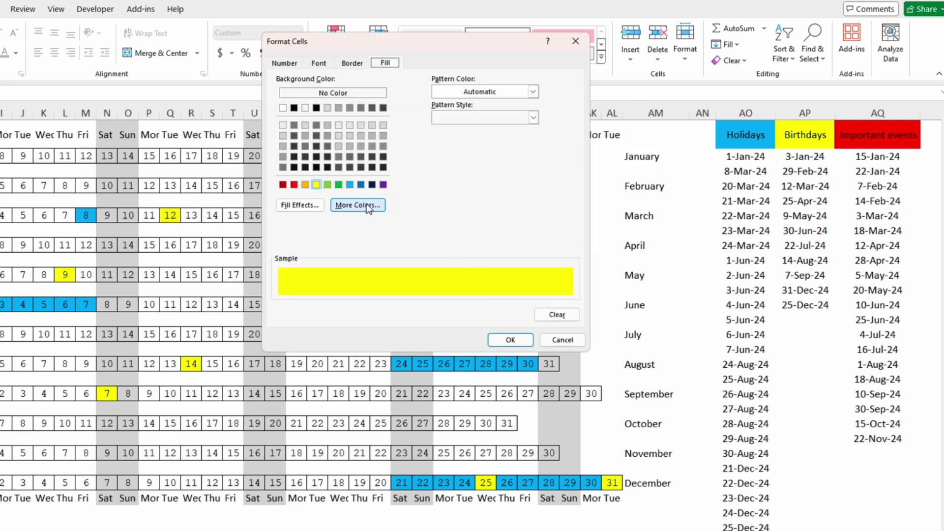
left_click(293, 184)
left_click(505, 340)
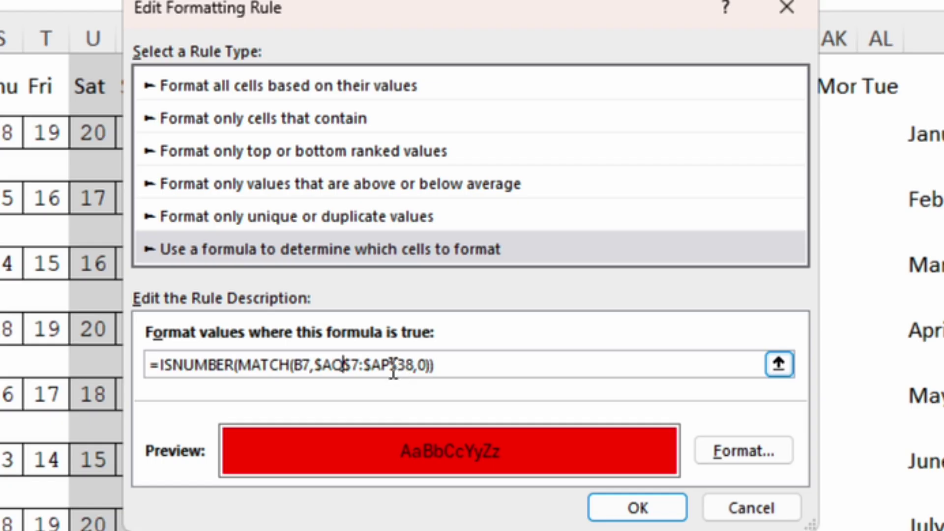
Step: Point the red rule's formula at $AQ$7:$AQ$38 and apply the rules
left_click(390, 261)
key("BackSpace")
type("Q")
left_click(634, 509)
left_click(859, 257)
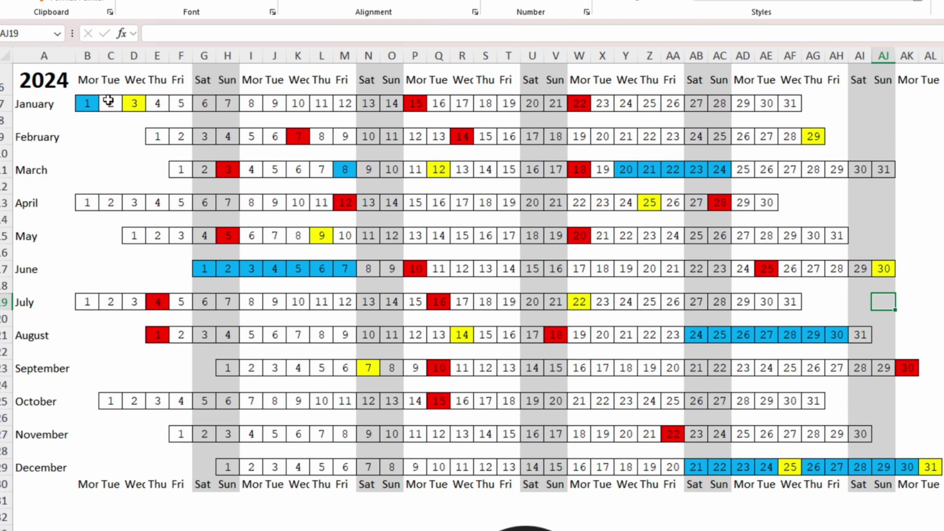
Step: Add a Dates Occurring: Today rule with a light green fill across the calendar grid
left_click_drag(87, 103, 936, 471)
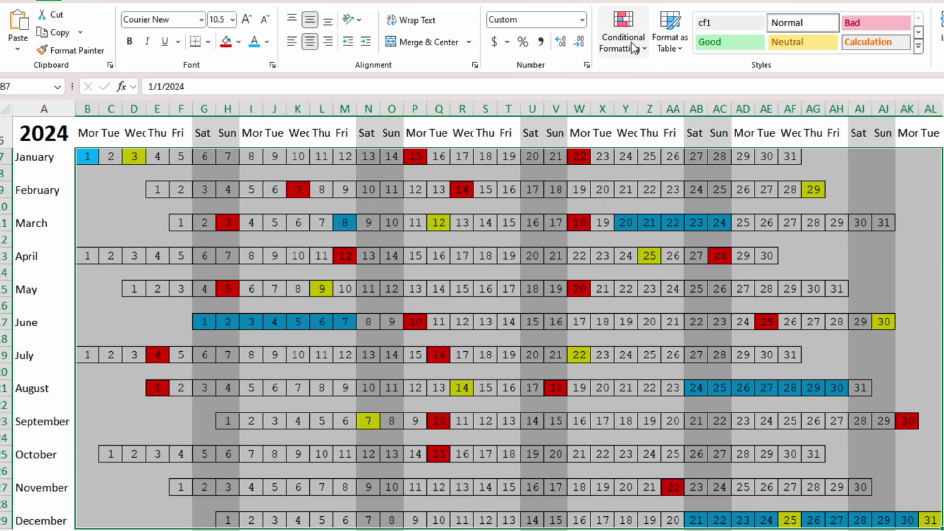
left_click(623, 37)
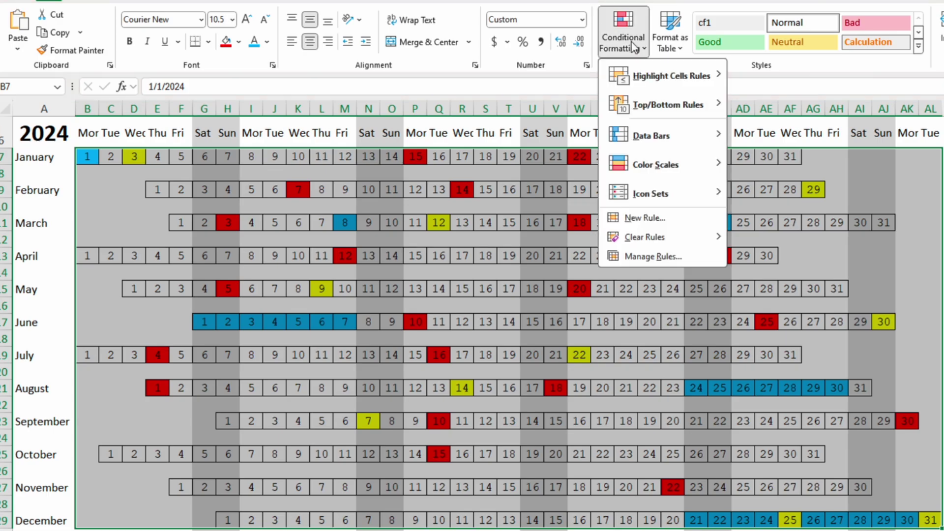
left_click(646, 218)
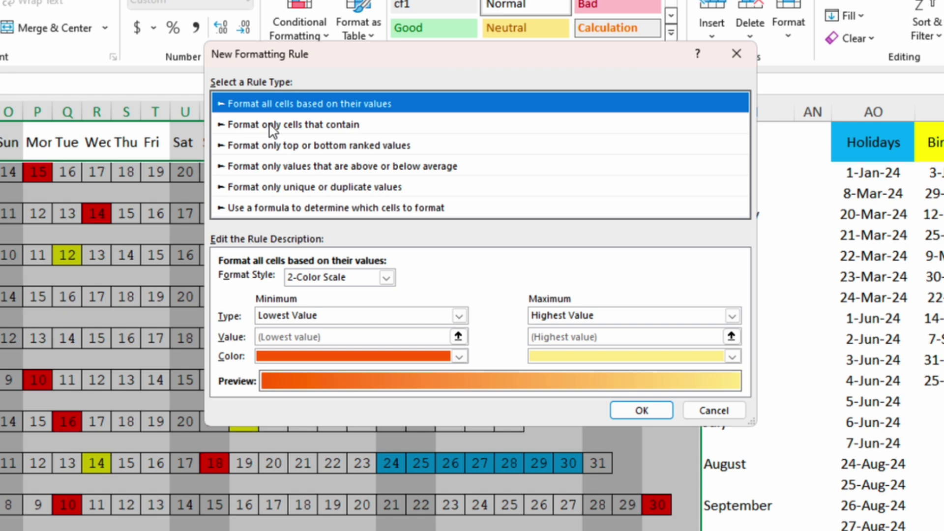
left_click(270, 125)
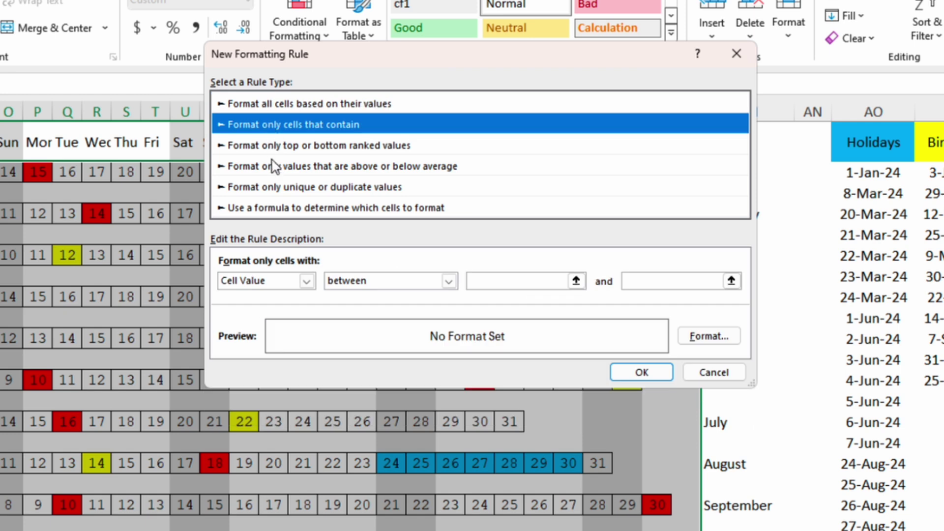
left_click(305, 280)
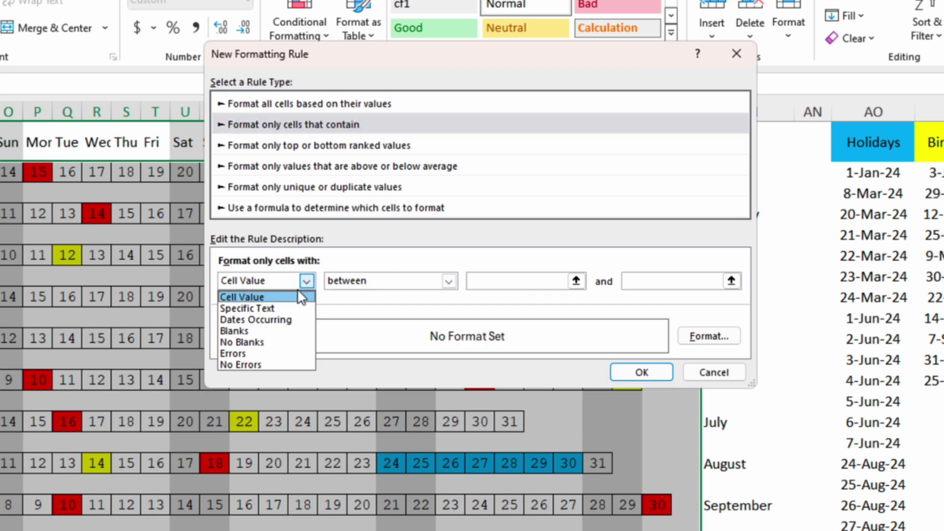
left_click(291, 319)
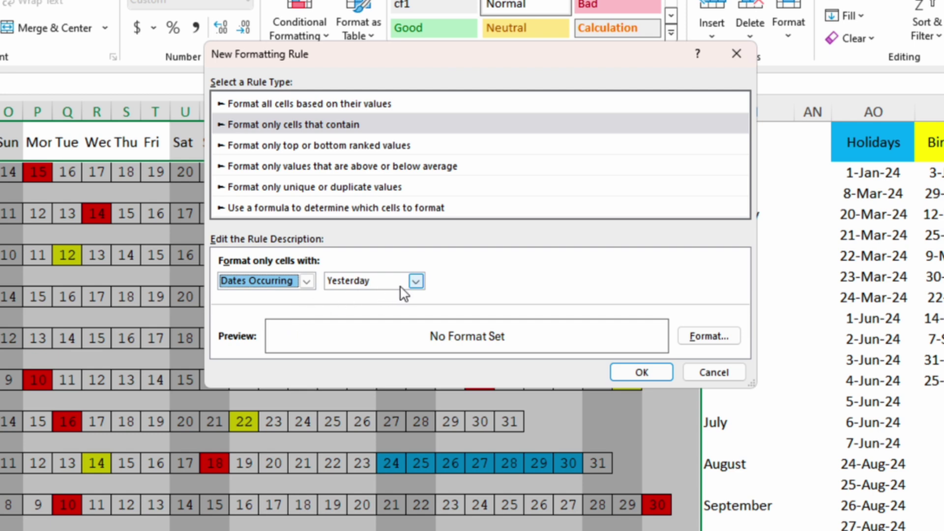
left_click(416, 280)
left_click(386, 309)
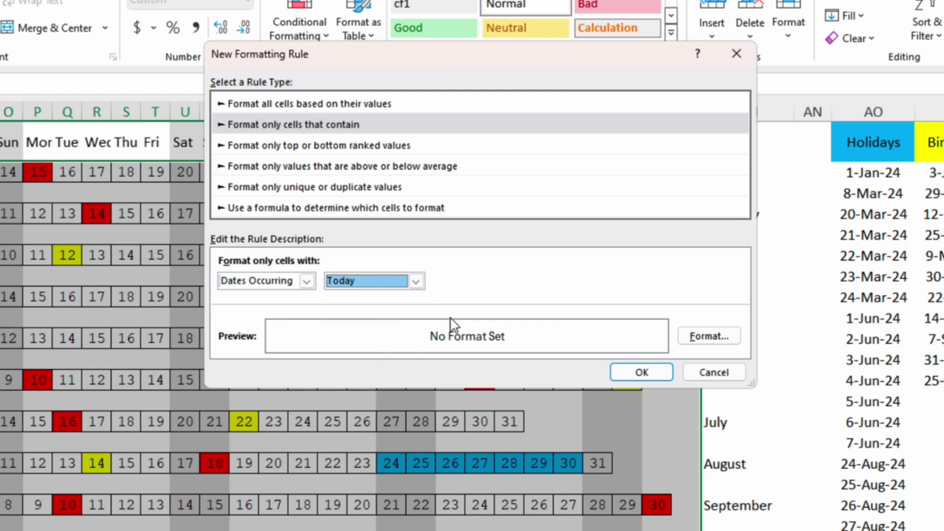
left_click(715, 338)
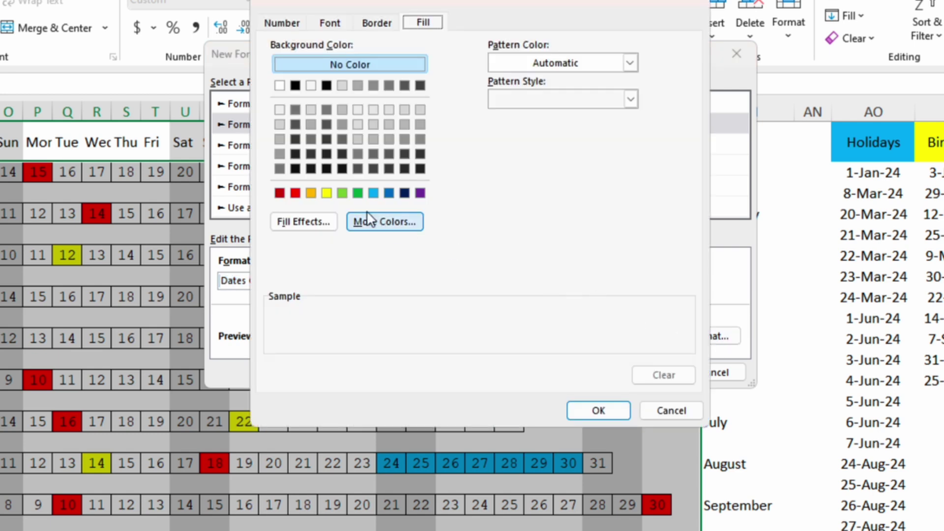
left_click(342, 192)
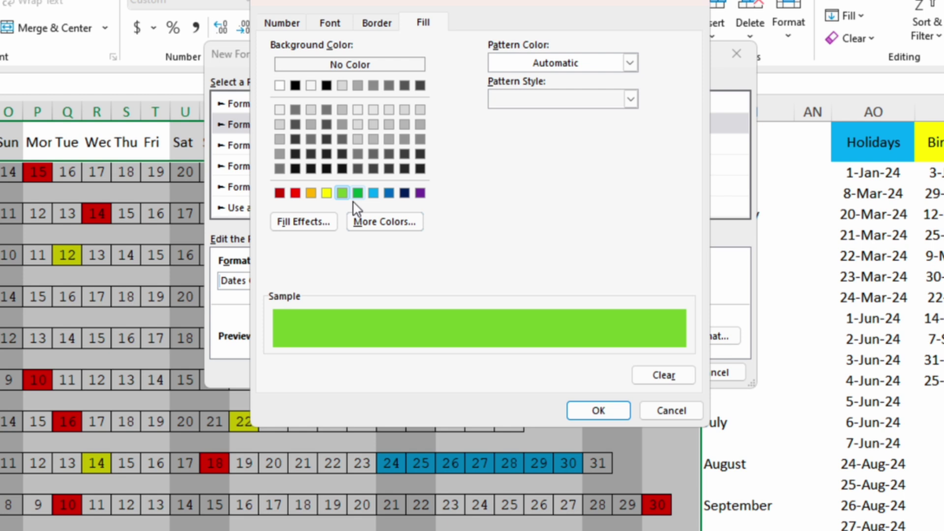
left_click(592, 412)
left_click(641, 372)
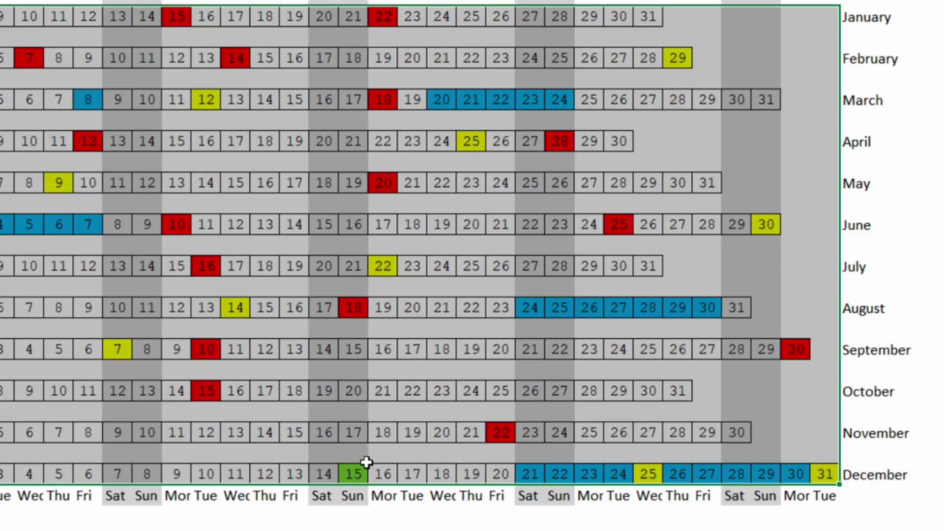
Step: Duplicate the red events rule and format the copy with dark grey fill and white italic text
left_click(366, 459)
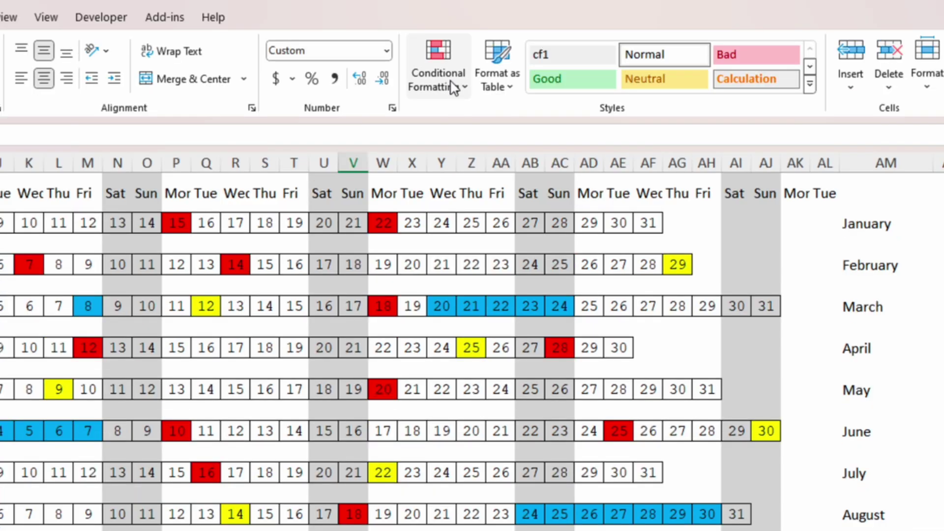
left_click(453, 88)
left_click(433, 348)
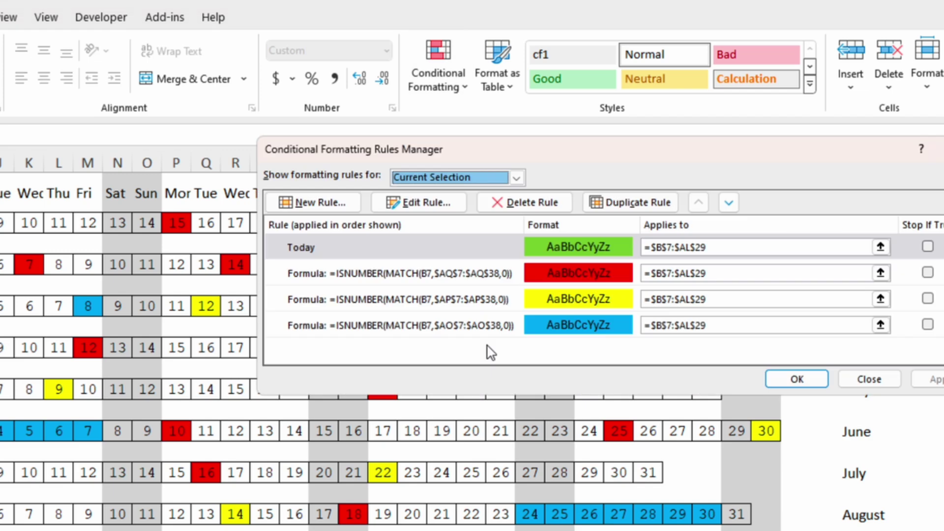
left_click(482, 282)
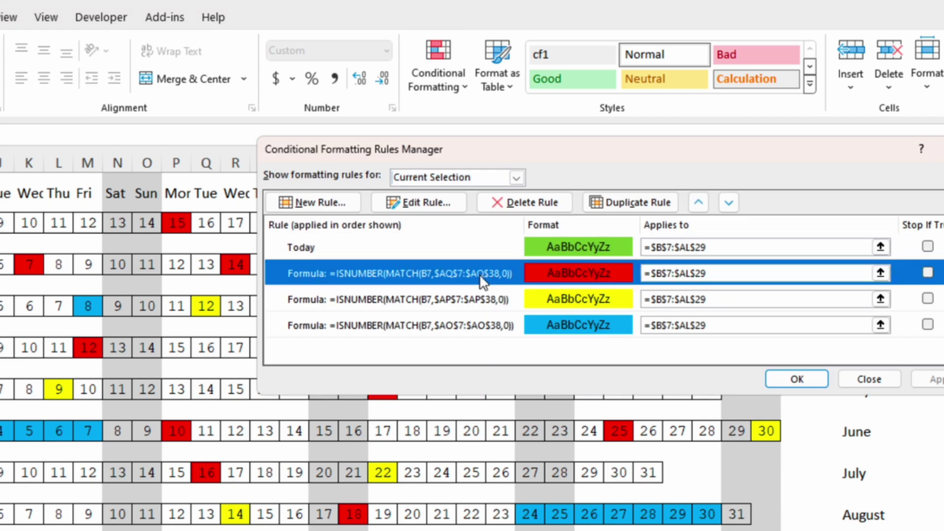
left_click(592, 200)
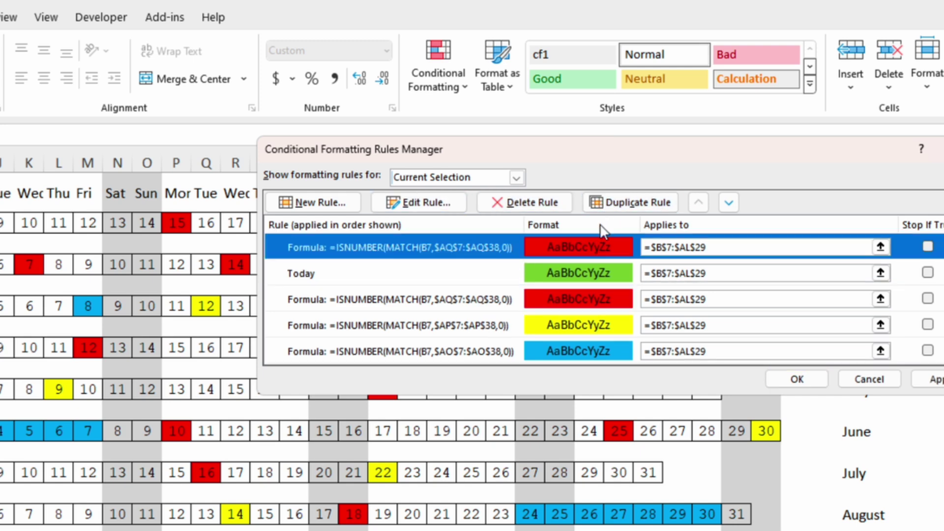
left_click(430, 200)
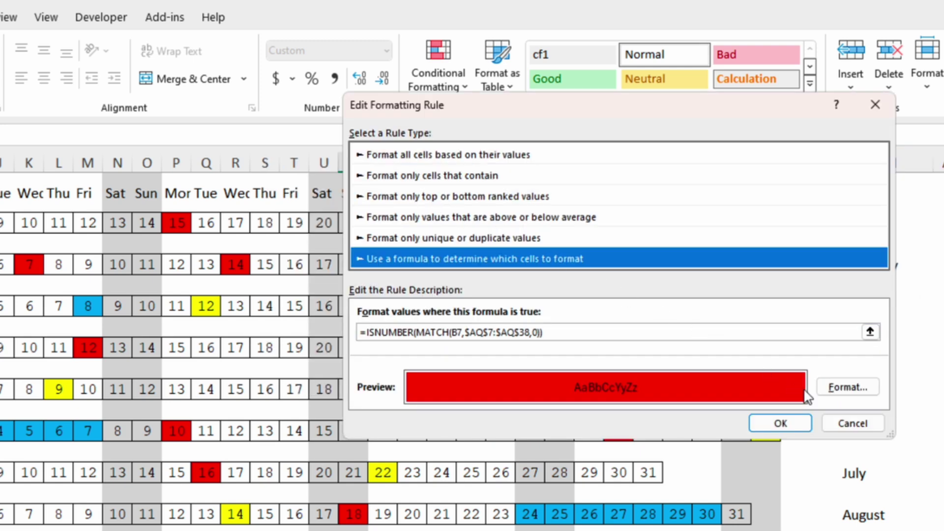
left_click(847, 387)
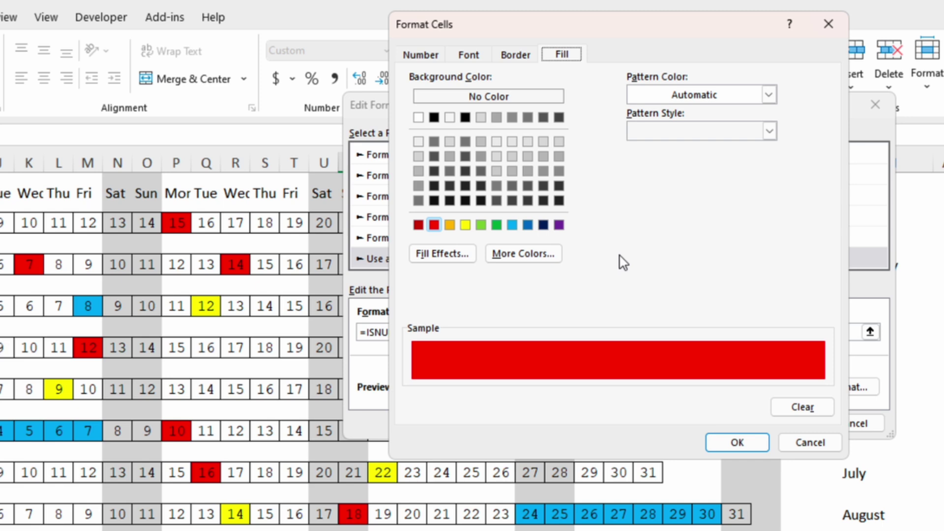
left_click(434, 170)
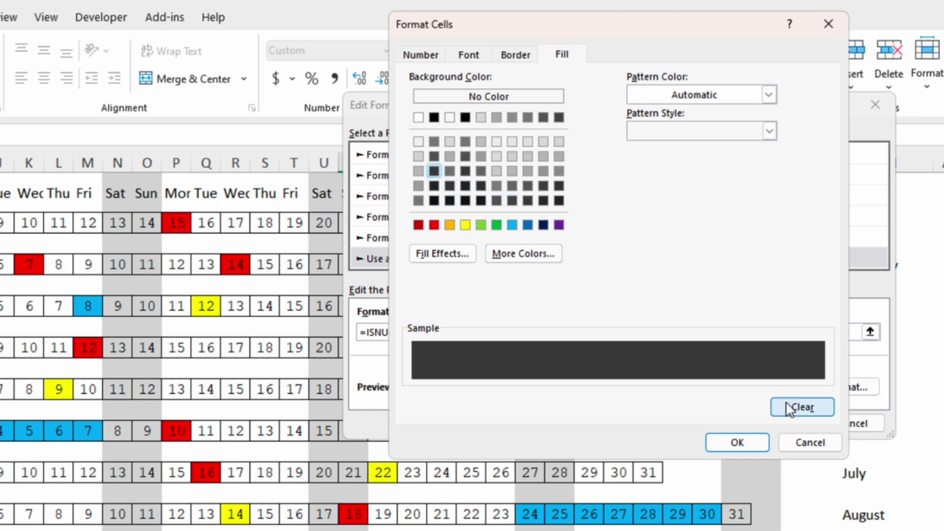
left_click(472, 56)
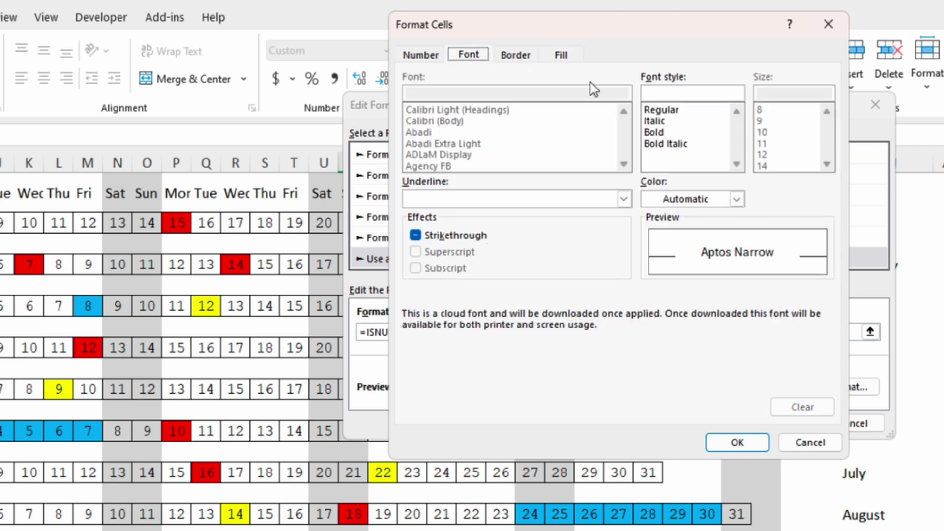
left_click(671, 198)
left_click(649, 269)
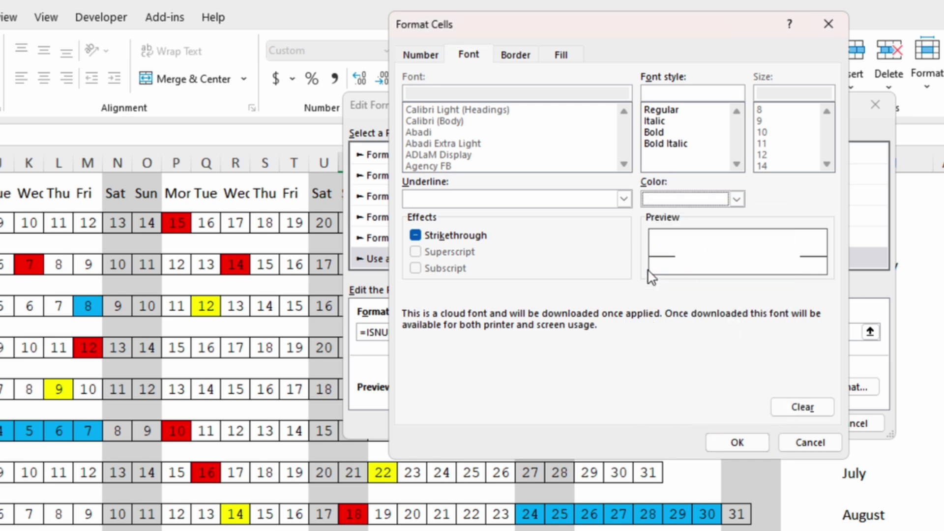
left_click(658, 122)
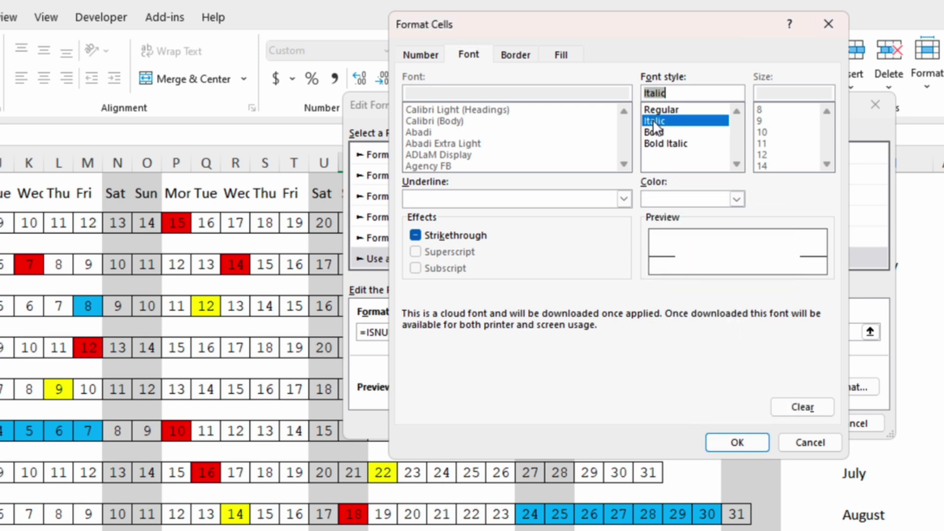
left_click(735, 443)
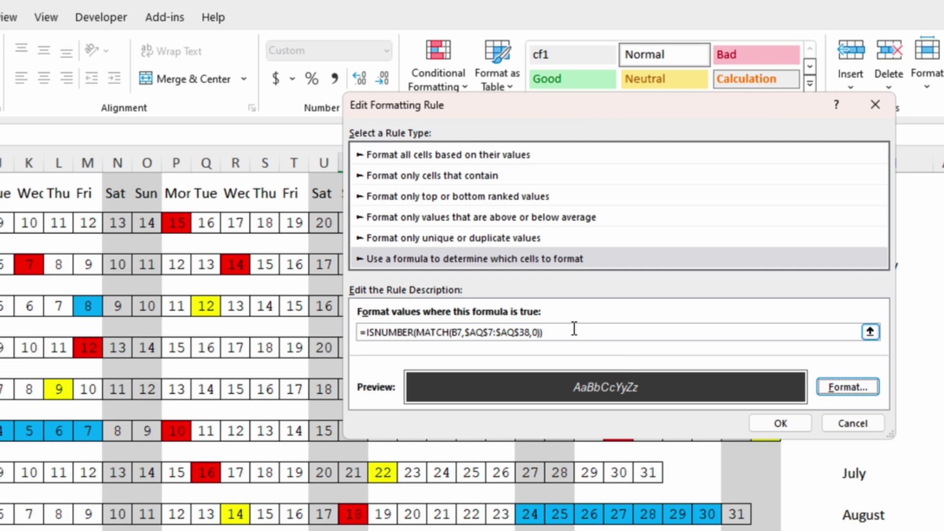
Step: Replace the copied rule's formula with =B7<TODAY() and save it
left_click_drag(573, 332, 364, 332)
left_click_drag(566, 332, 369, 339)
key("Delete")
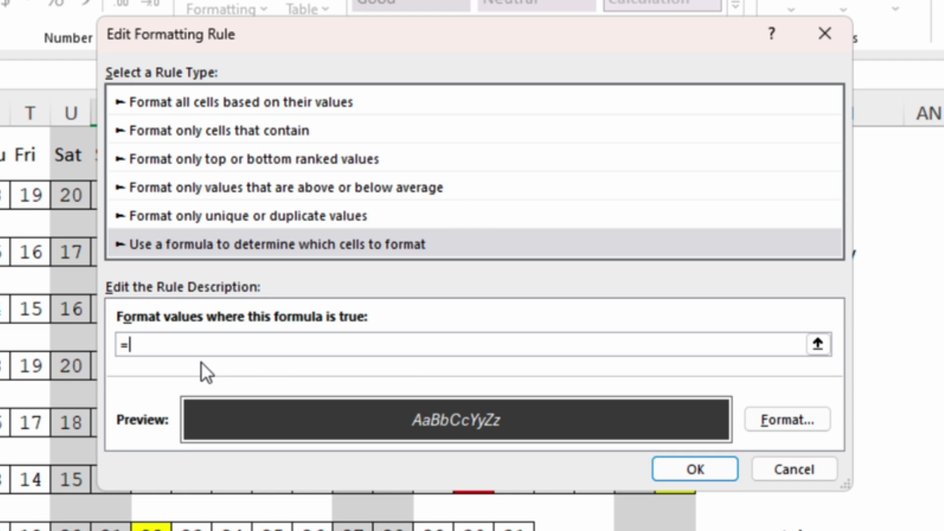
type("B7<TODAY(")
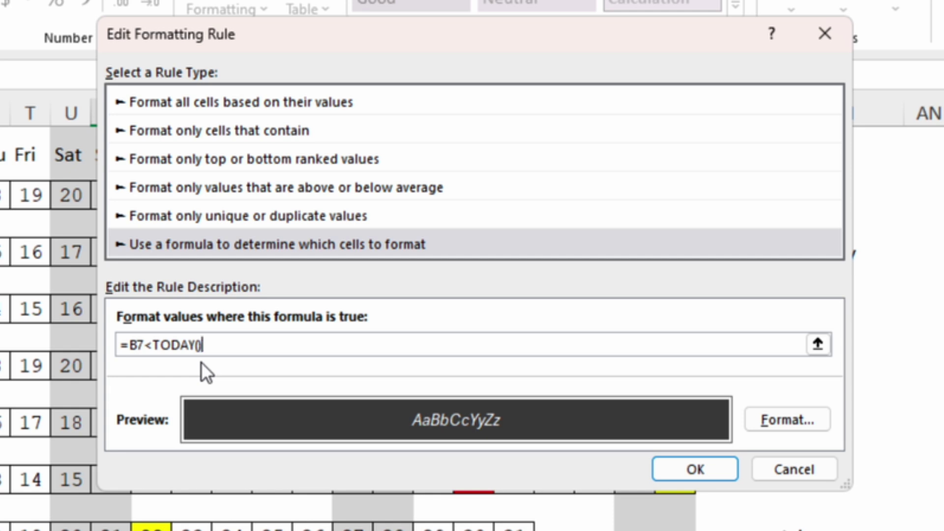
left_click(708, 468)
Step: Apply the current rules, then reopen the B7<TODAY() past-days rule for editing
left_click(790, 263)
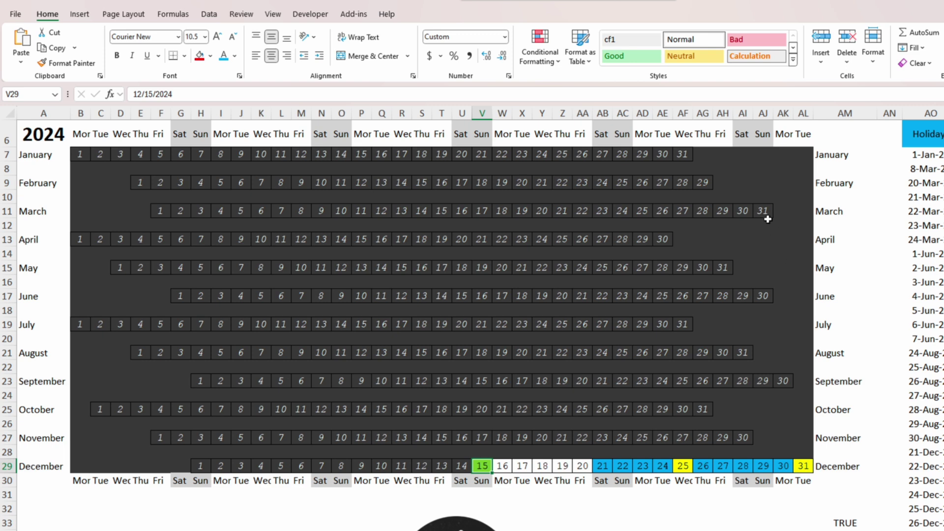
left_click(544, 59)
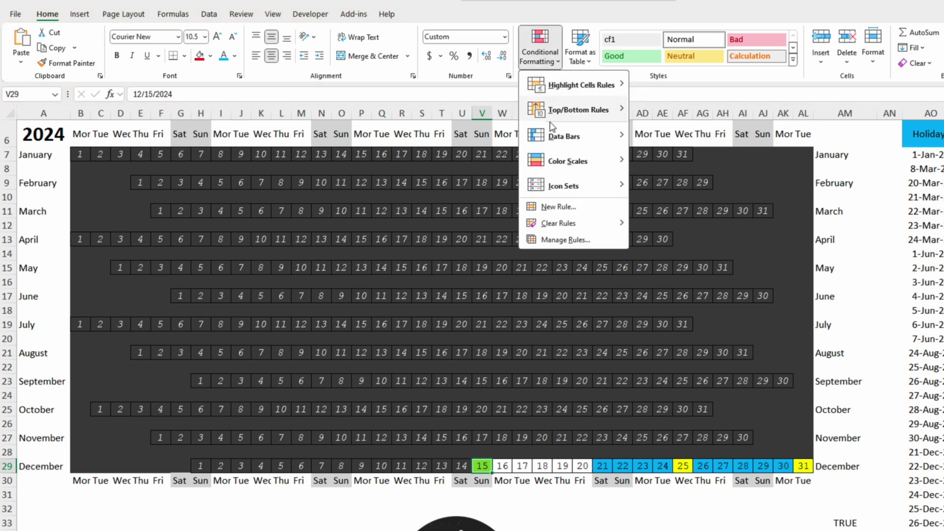
left_click(566, 240)
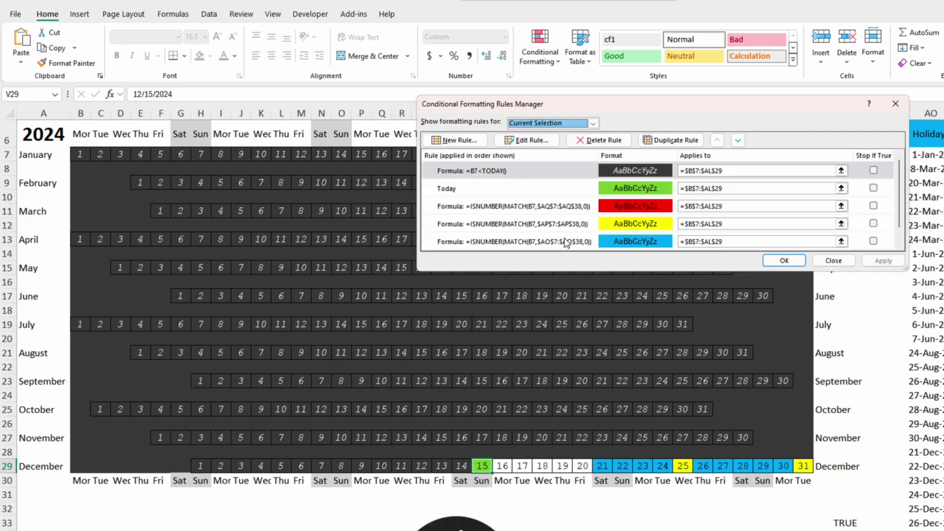
left_click(531, 143)
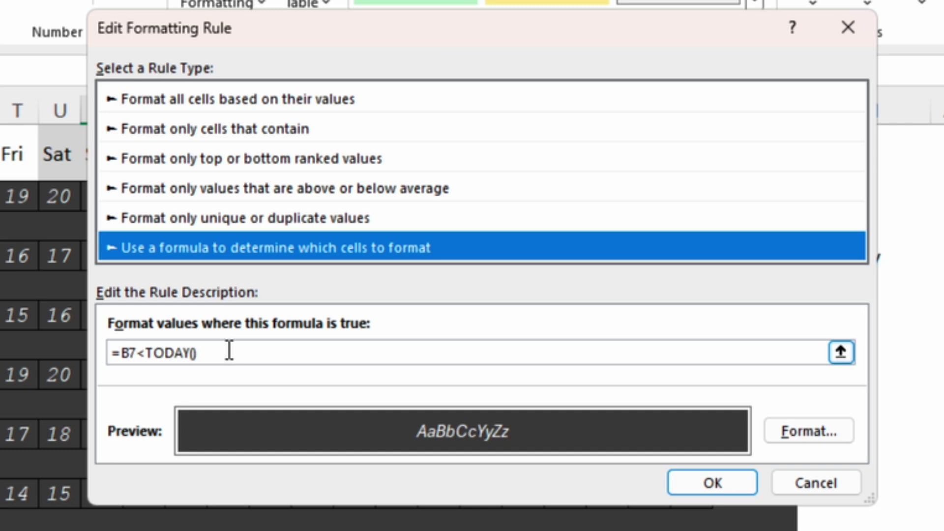
Step: Change the past-days rule formula to =AND(B7<TODAY(),B7<>"") so blank cells stay unshaded
left_click(121, 353)
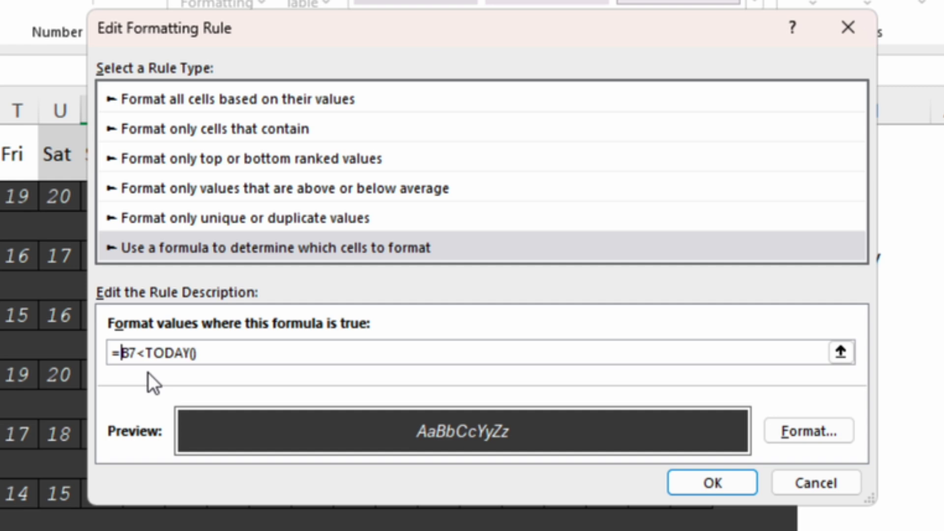
type("AND(")
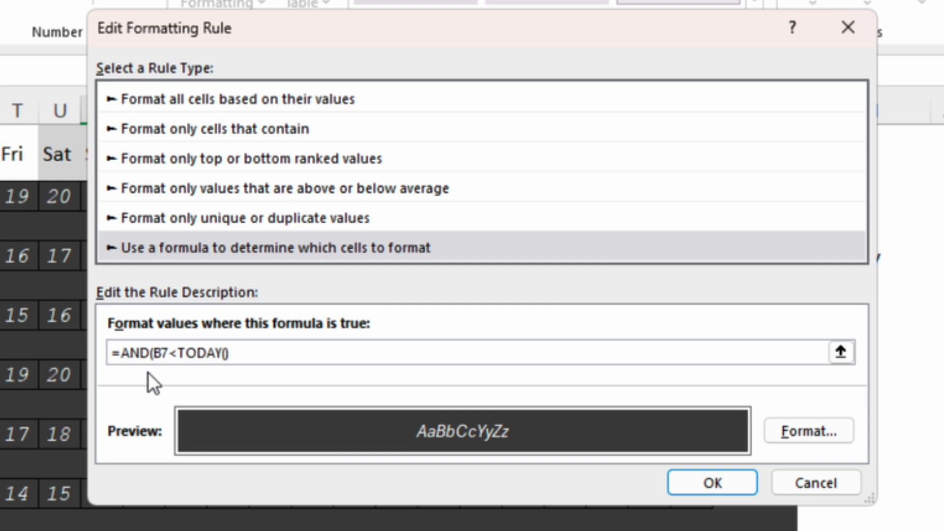
left_click(259, 353)
type(",B7")
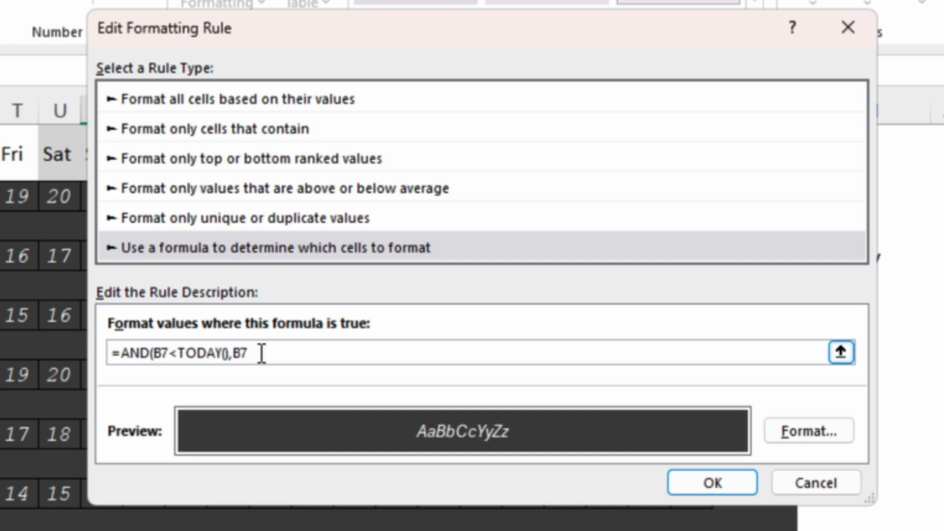
type("<>\"\"")
type(")")
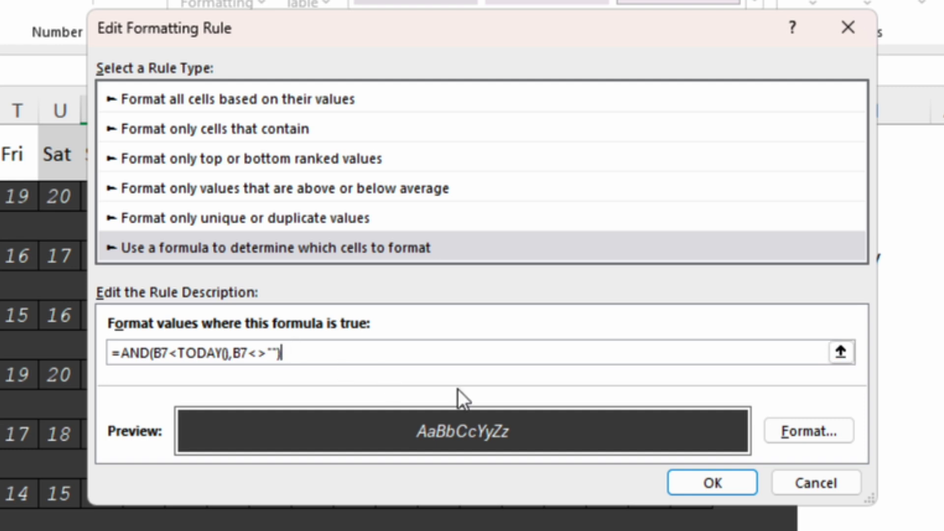
left_click(703, 477)
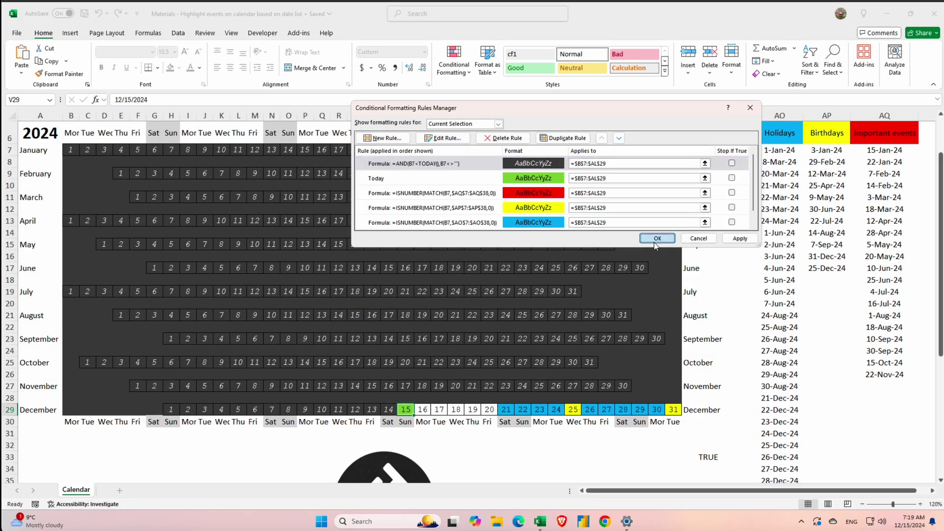
Step: Move the past-days rule three places down, below Today, to the bottom of the rule list
left_click(657, 238)
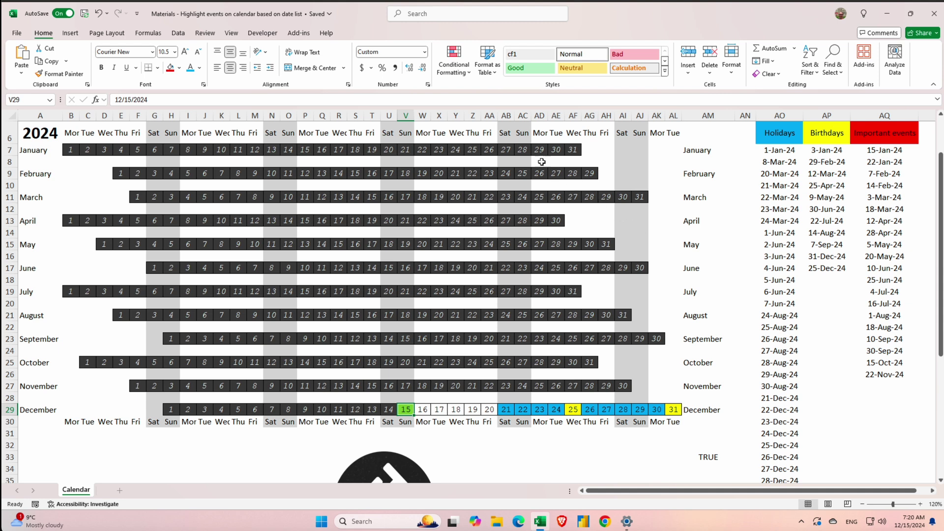
left_click(455, 67)
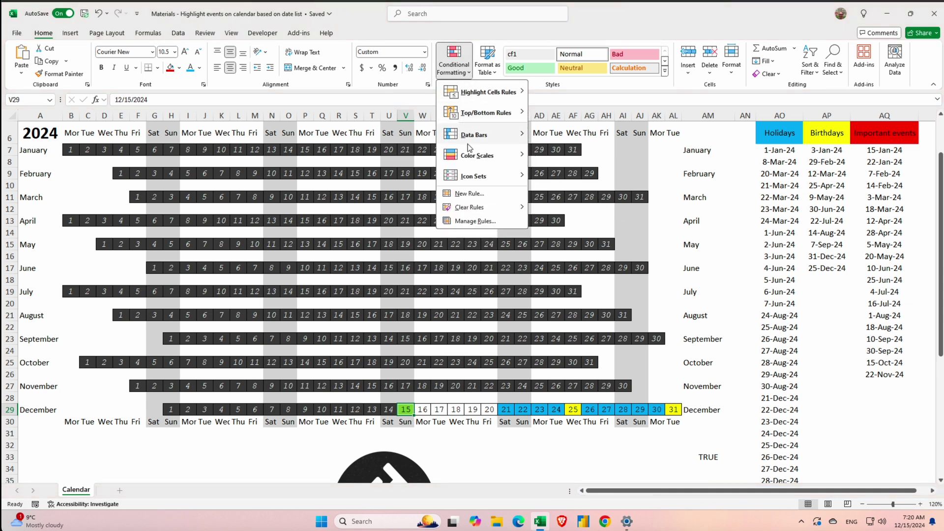
left_click(475, 222)
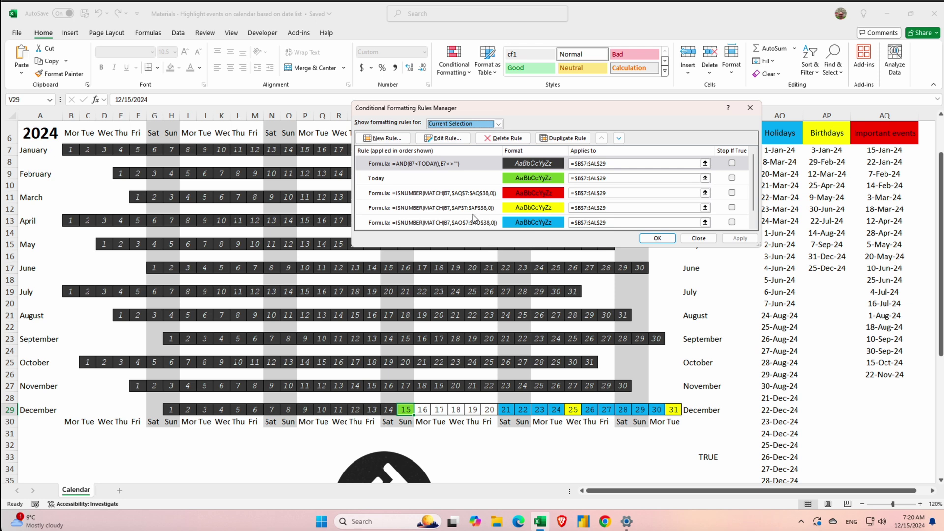
left_click(468, 166)
left_click(618, 139)
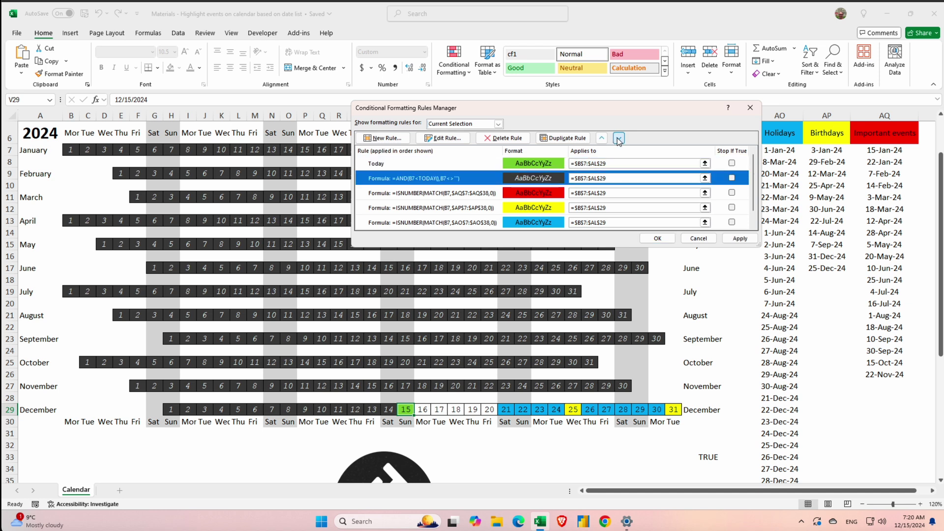
left_click(618, 139)
left_click(618, 139)
left_click(618, 139)
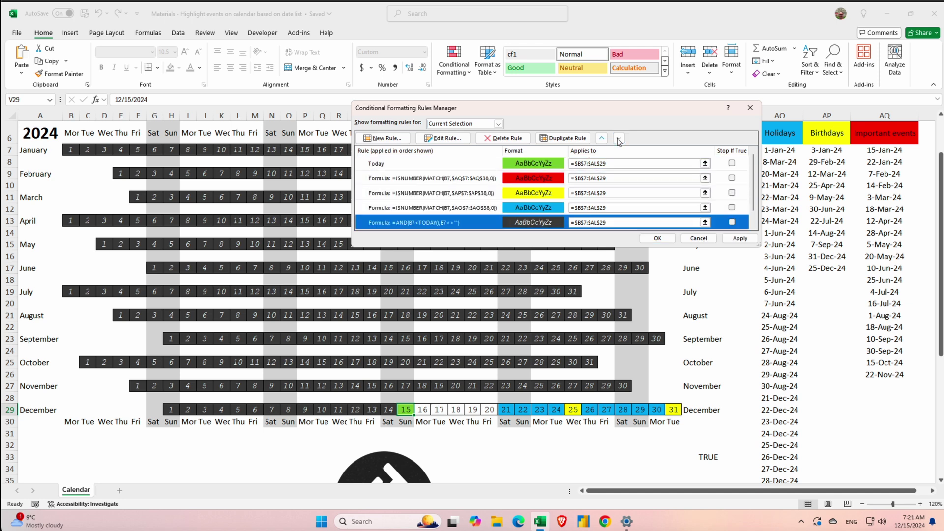
left_click(739, 238)
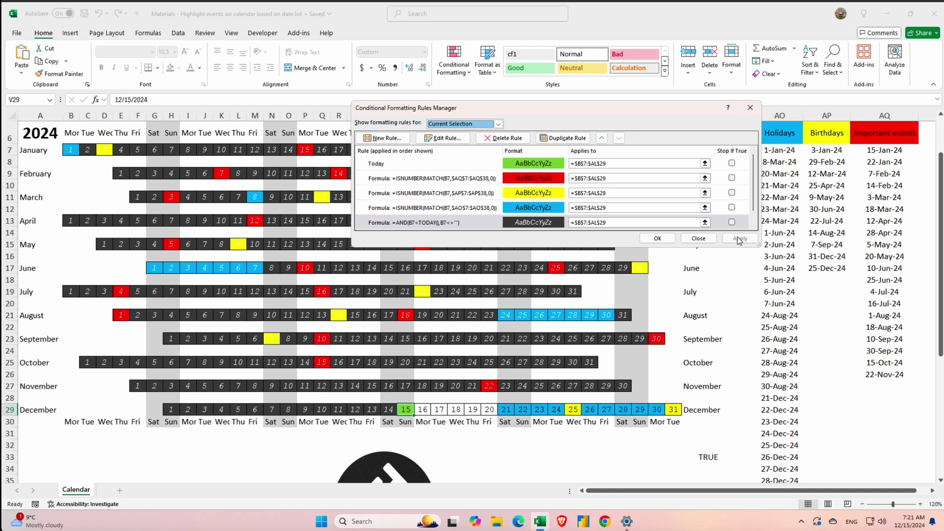